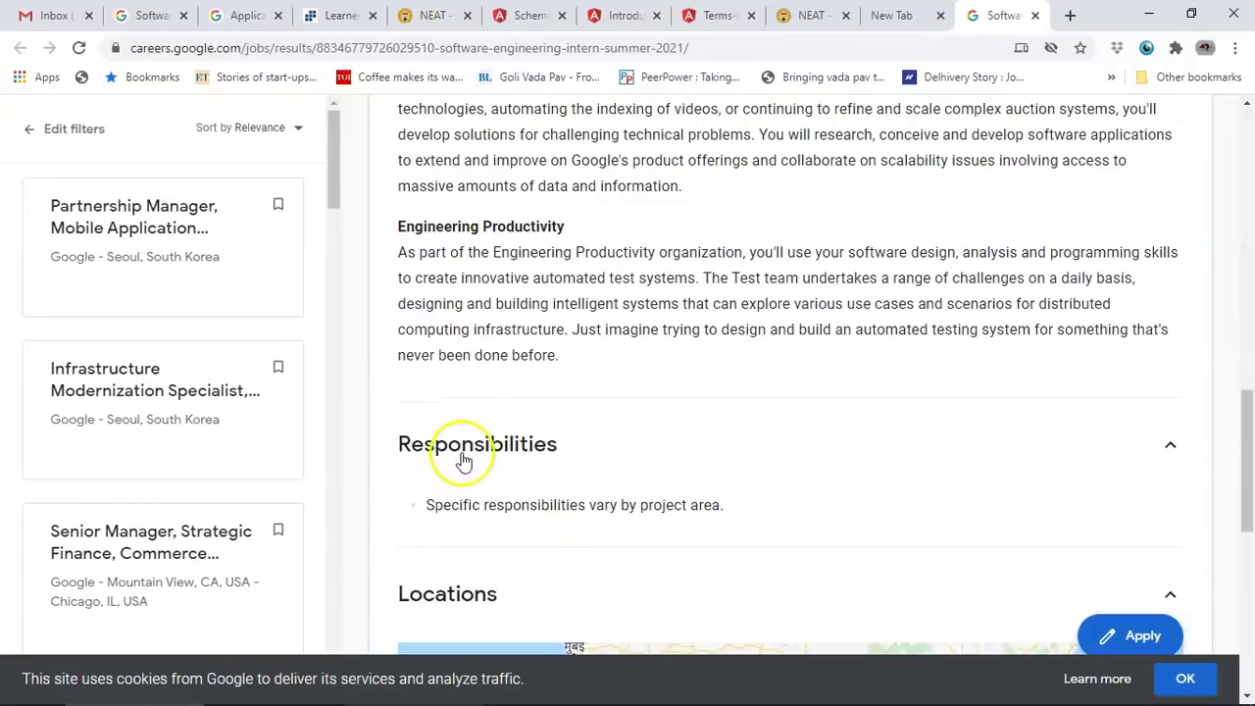
Step: Apply to the Software Engineering Intern, Summer 2021 posting from the bottom of the job page
{"action": "scroll", "coordinate": [718, 498], "scroll_direction": "down", "scroll_amount": 1}
{"action": "scroll", "coordinate": [719, 498], "scroll_direction": "down", "scroll_amount": 4}
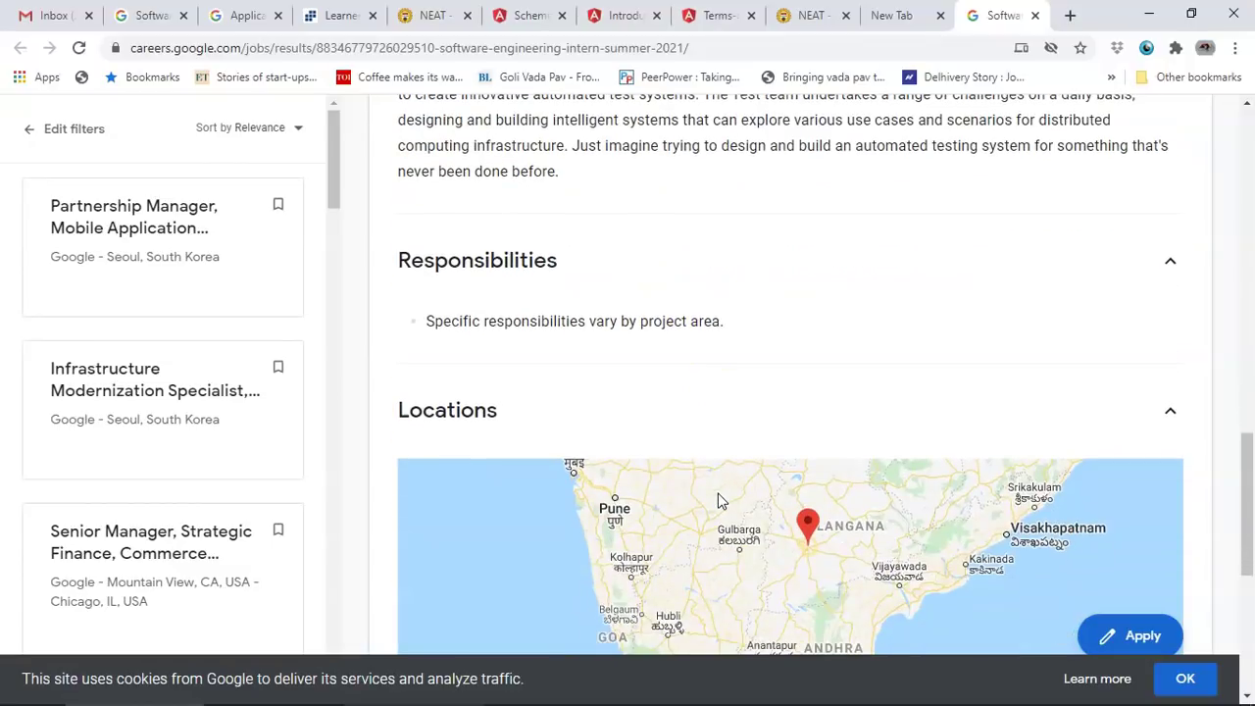
{"action": "scroll", "coordinate": [718, 495], "scroll_direction": "down", "scroll_amount": 3}
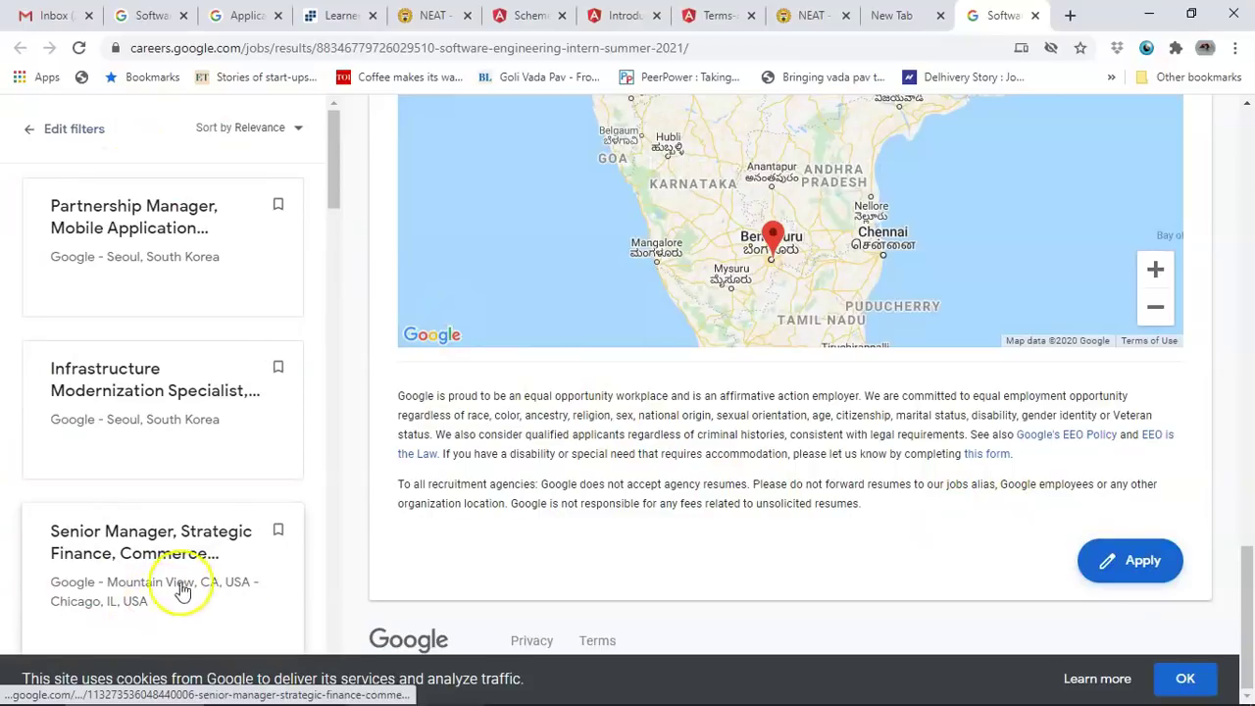
{"action": "left_click", "coordinate": [1140, 567]}
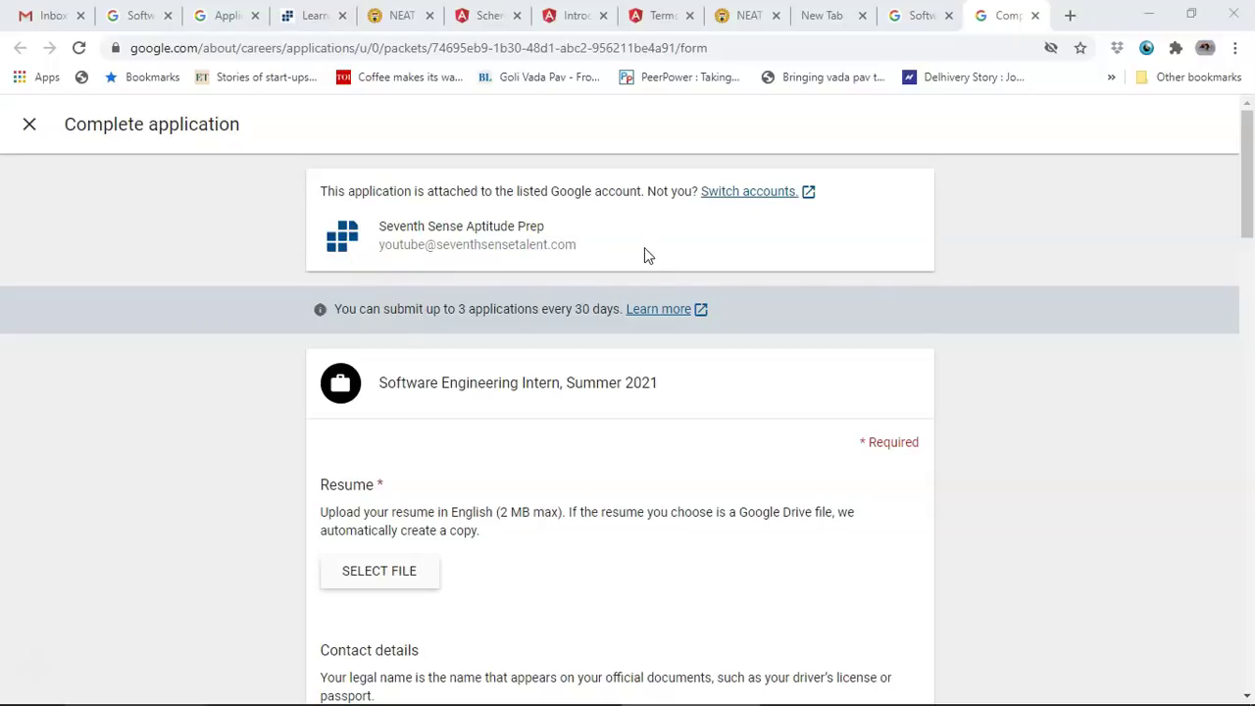
Step: Upload the resume PDF from the computer into the Resume section
{"action": "scroll", "coordinate": [644, 253], "scroll_direction": "down", "scroll_amount": 2}
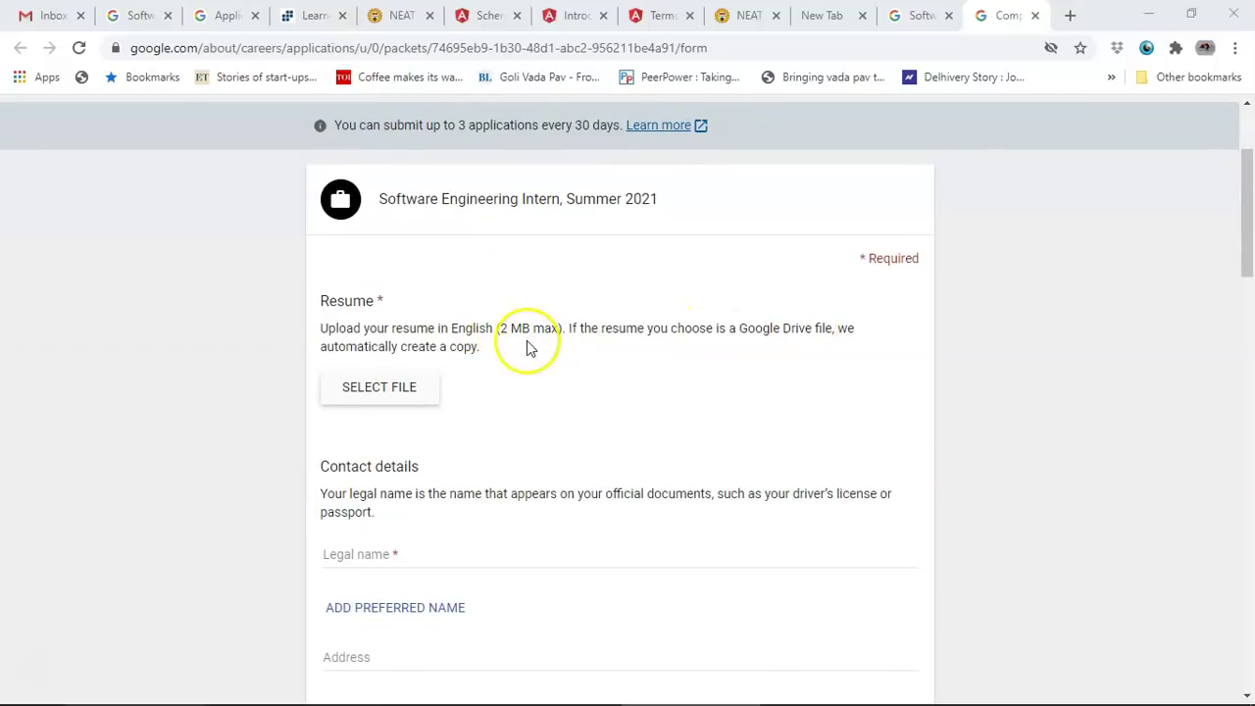
{"action": "left_click", "coordinate": [407, 401]}
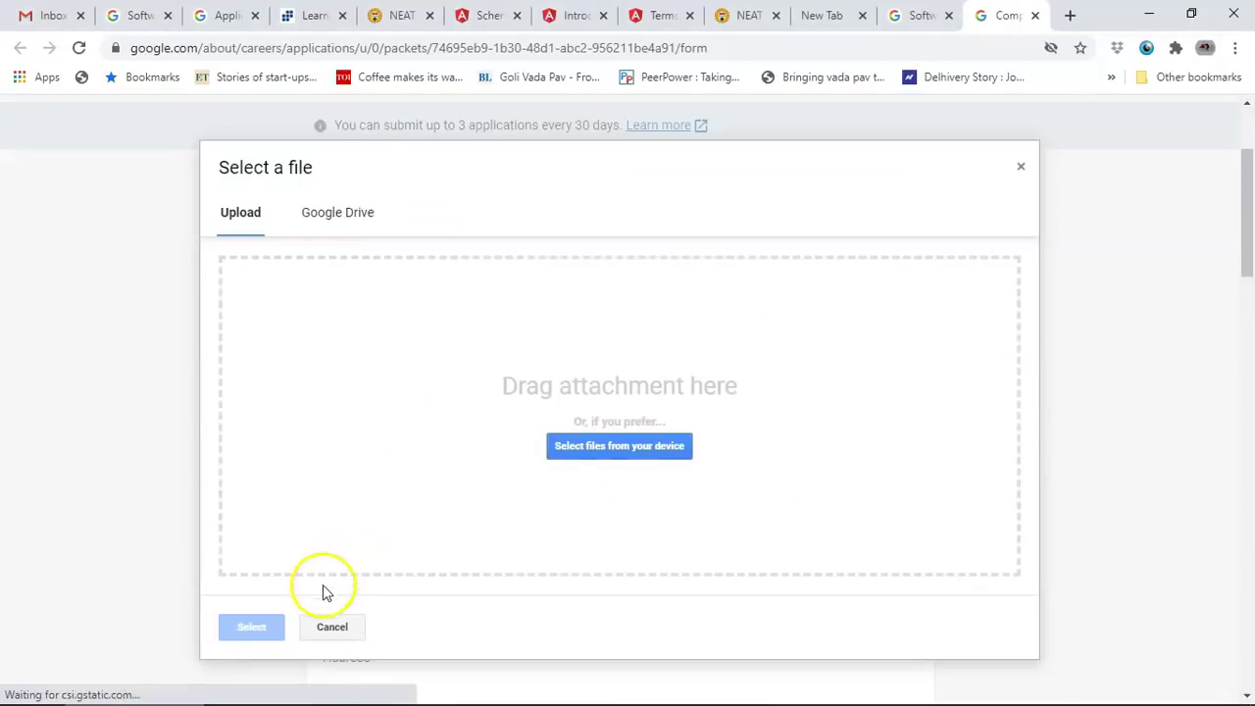
{"action": "left_click", "coordinate": [622, 441]}
{"action": "double_click", "coordinate": [1094, 162]}
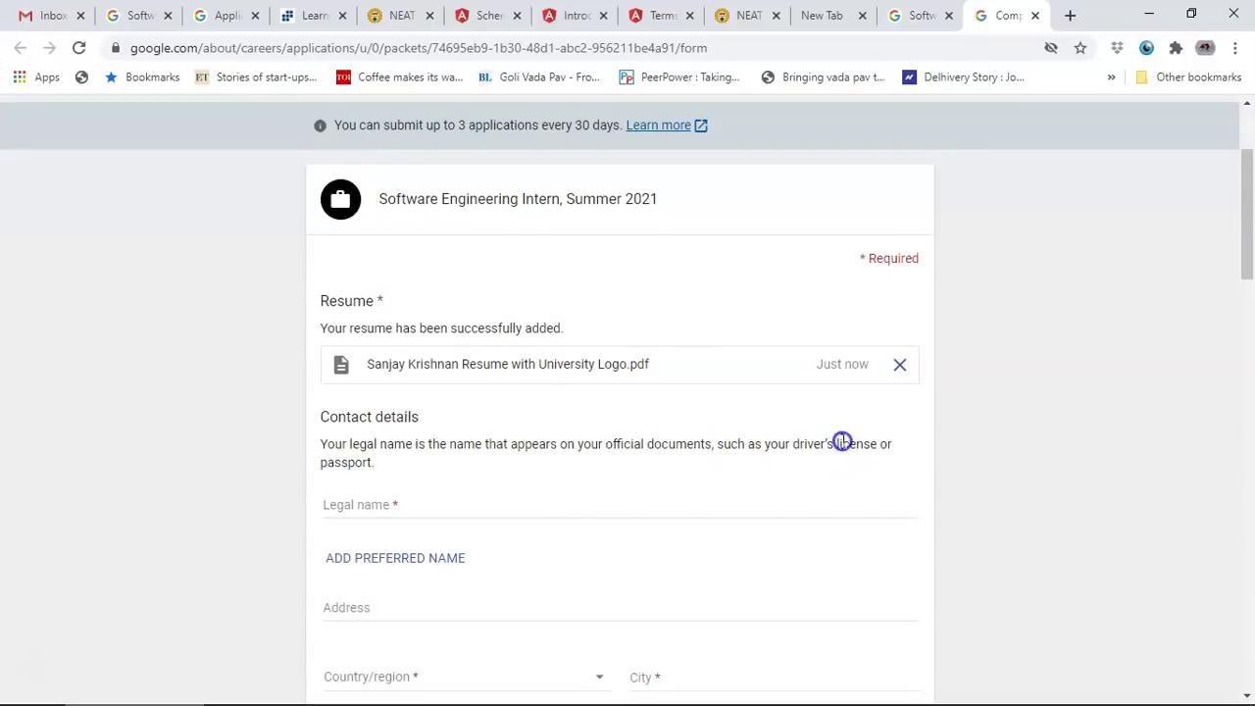
Step: Fill in the legal name and address from the browser's saved autofill entries
{"action": "left_click", "coordinate": [431, 514]}
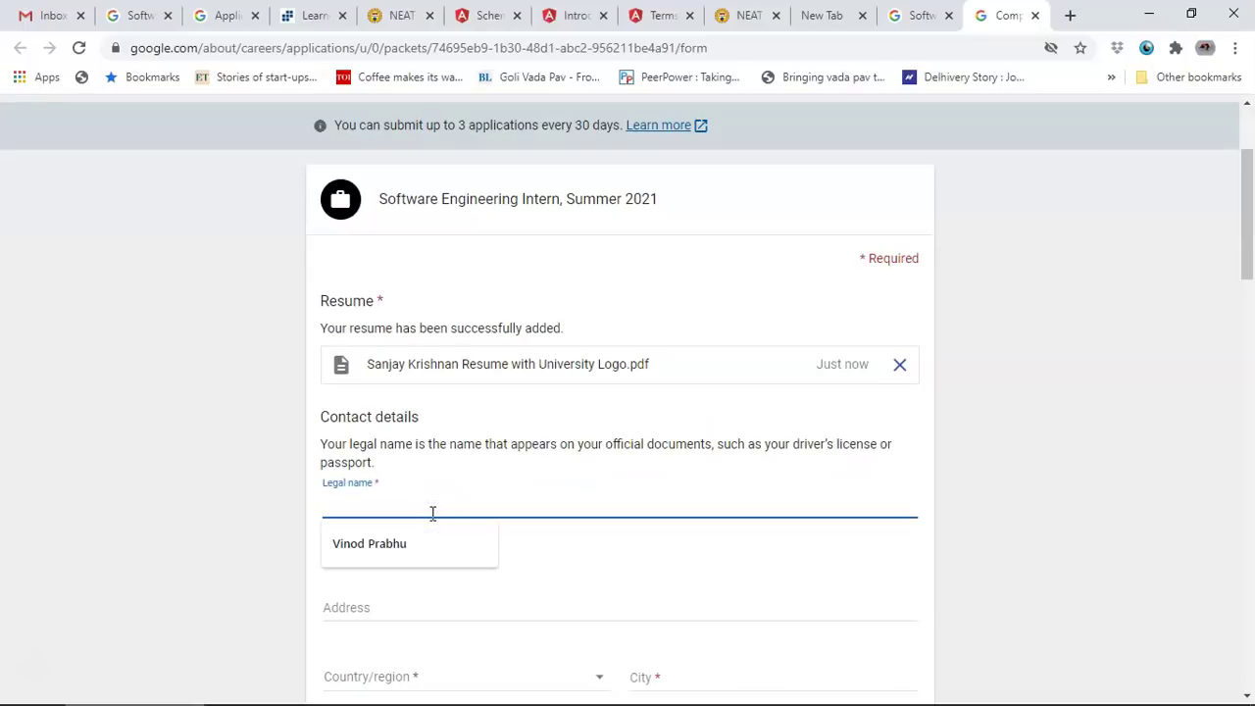
{"action": "type", "text": "V"}
{"action": "key", "text": "Down"}
{"action": "key", "text": "Return"}
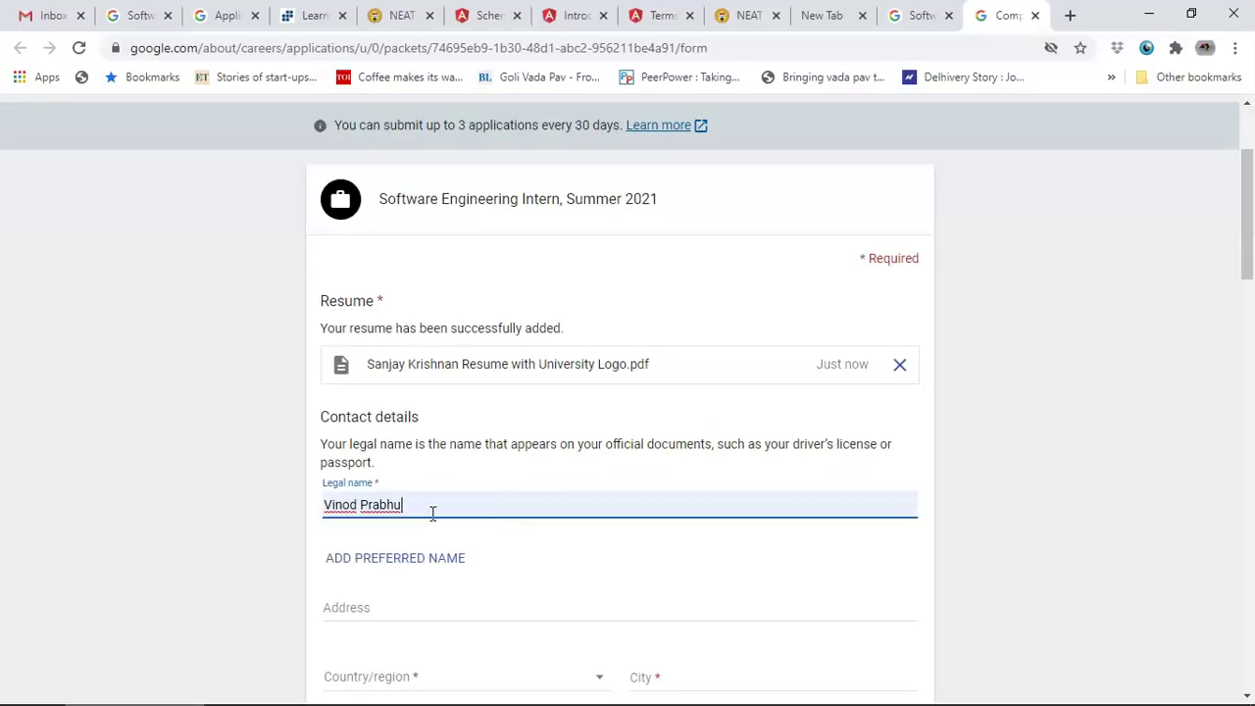
{"action": "scroll", "coordinate": [423, 526], "scroll_direction": "down", "scroll_amount": 1}
{"action": "left_click", "coordinate": [422, 517]}
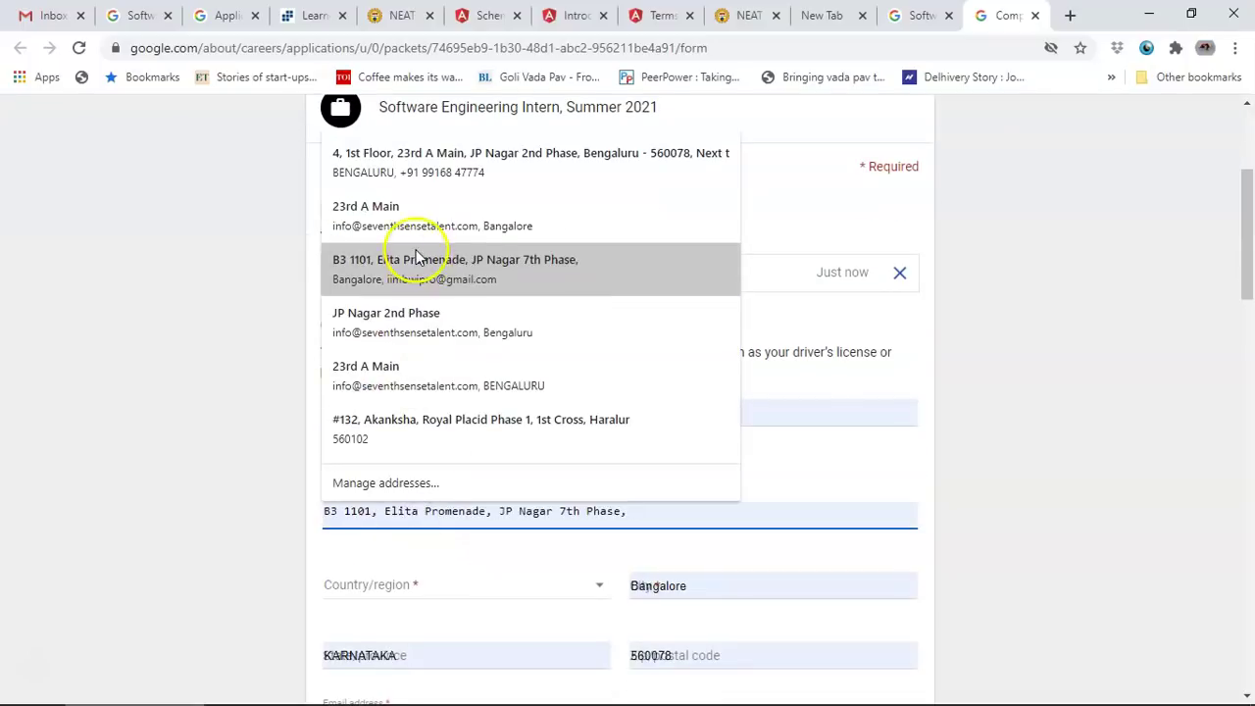
{"action": "left_click", "coordinate": [457, 143]}
{"action": "triple_click", "coordinate": [451, 552]}
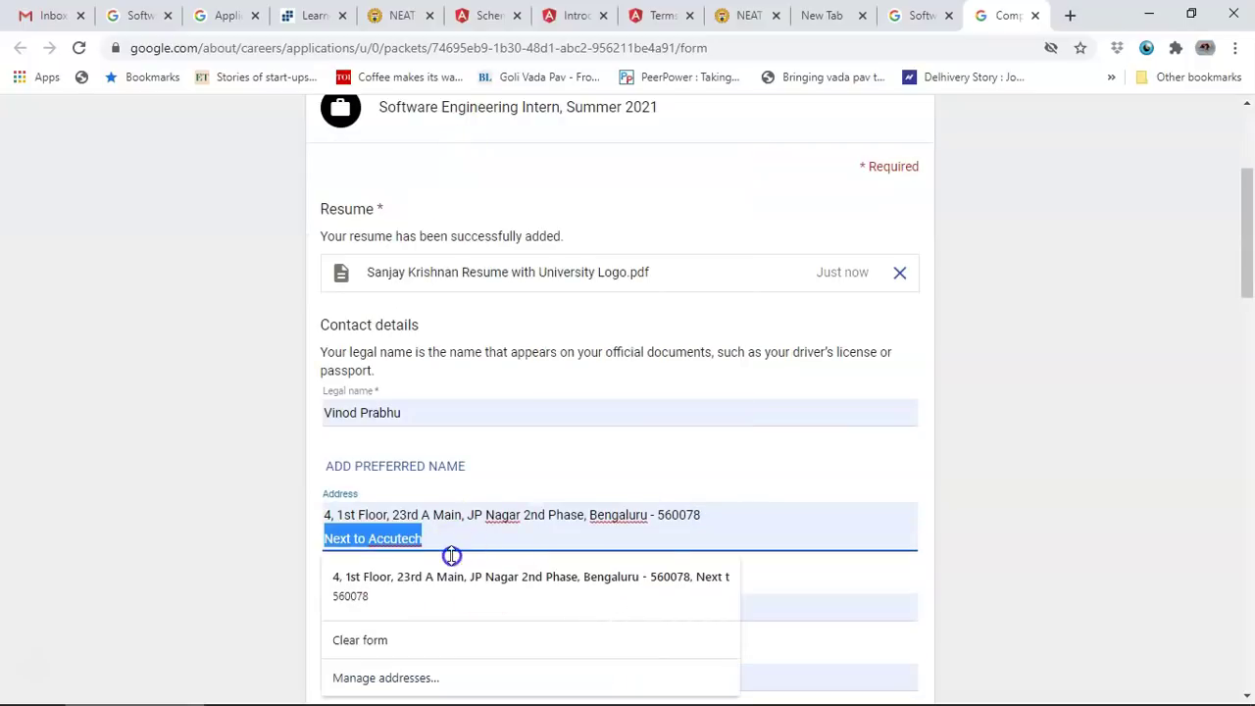
{"action": "left_click", "coordinate": [871, 475]}
{"action": "scroll", "coordinate": [871, 475], "scroll_direction": "down", "scroll_amount": 1}
Step: Set country to India and state to Karnataka, keeping the +91 phone code
{"action": "left_click", "coordinate": [389, 509]}
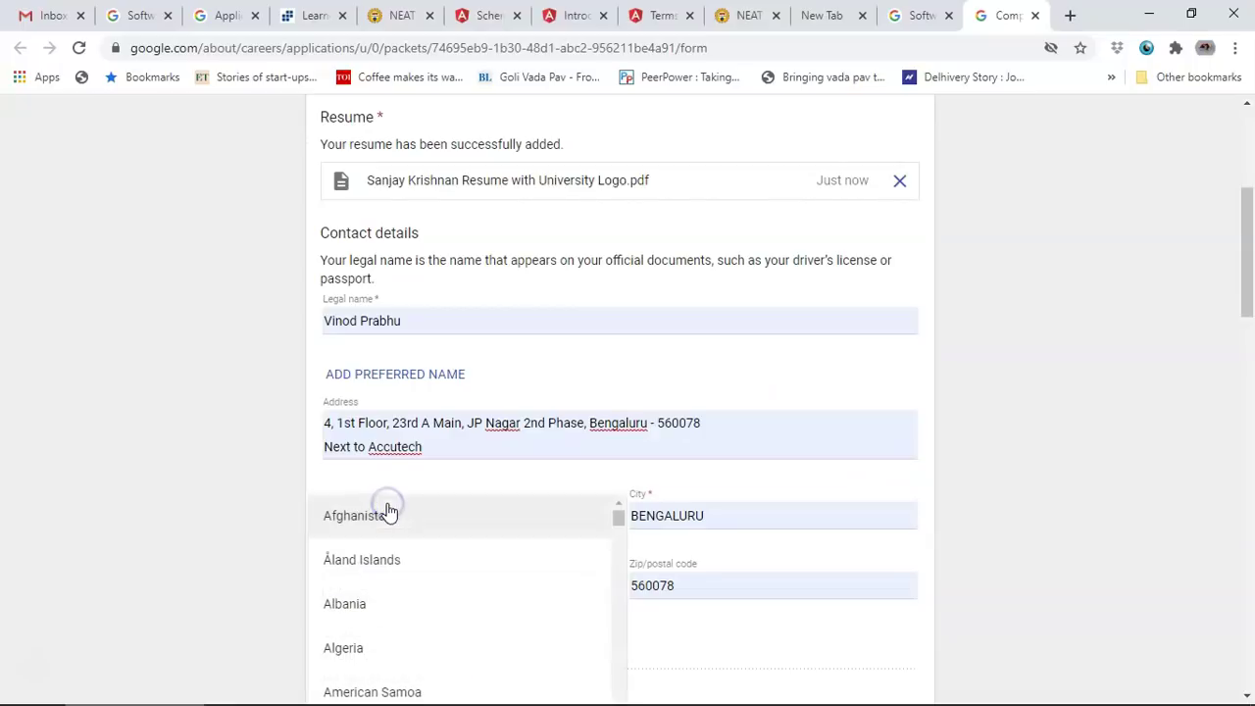
{"action": "type", "text": "i"}
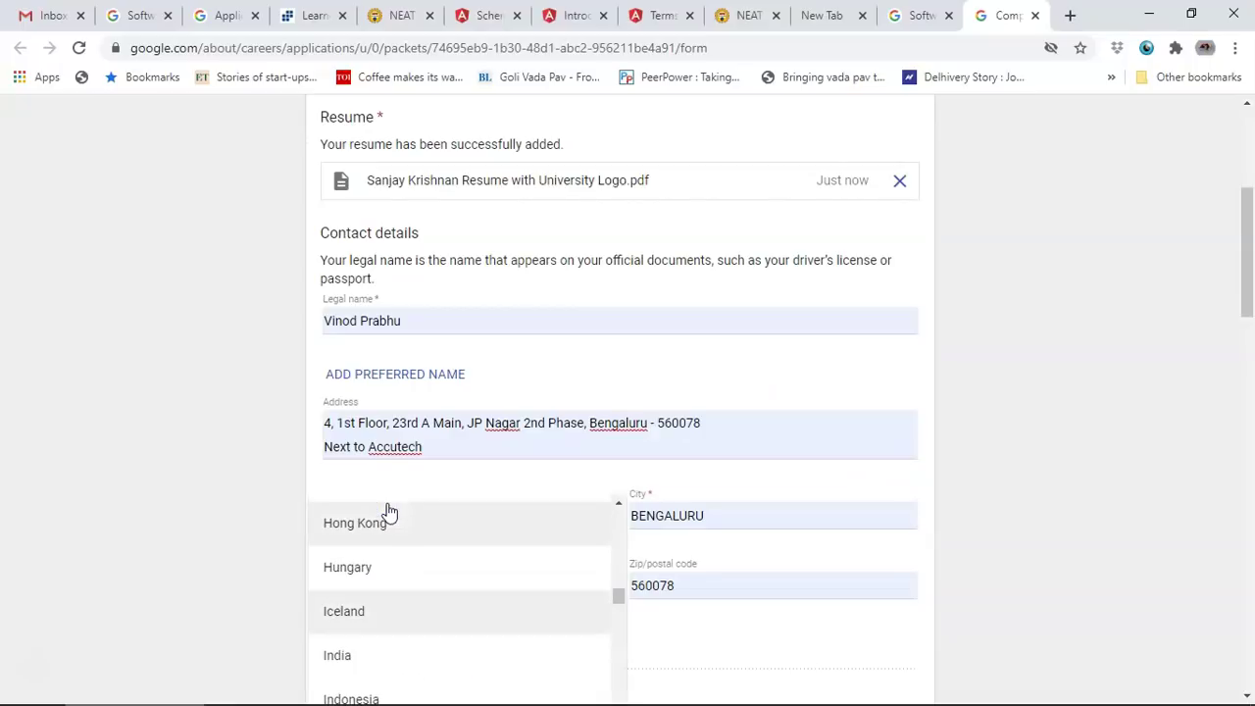
{"action": "left_click", "coordinate": [387, 657]}
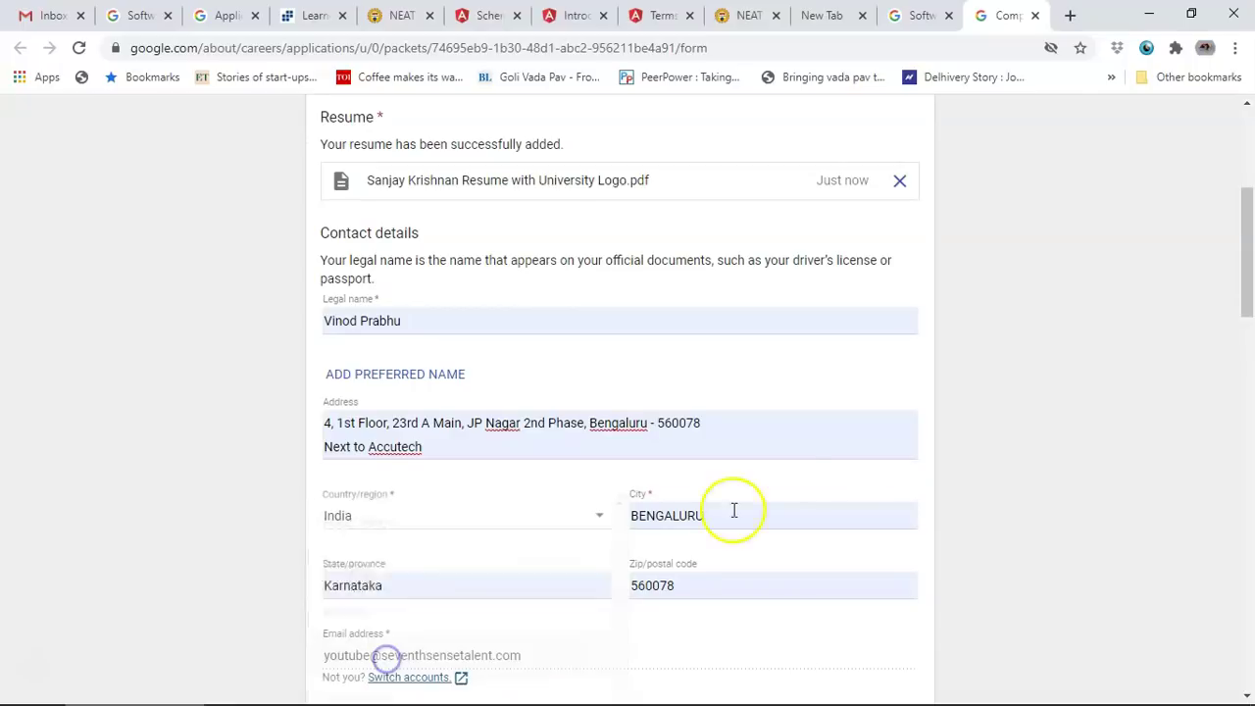
{"action": "left_click", "coordinate": [473, 586]}
{"action": "left_click", "coordinate": [408, 503]}
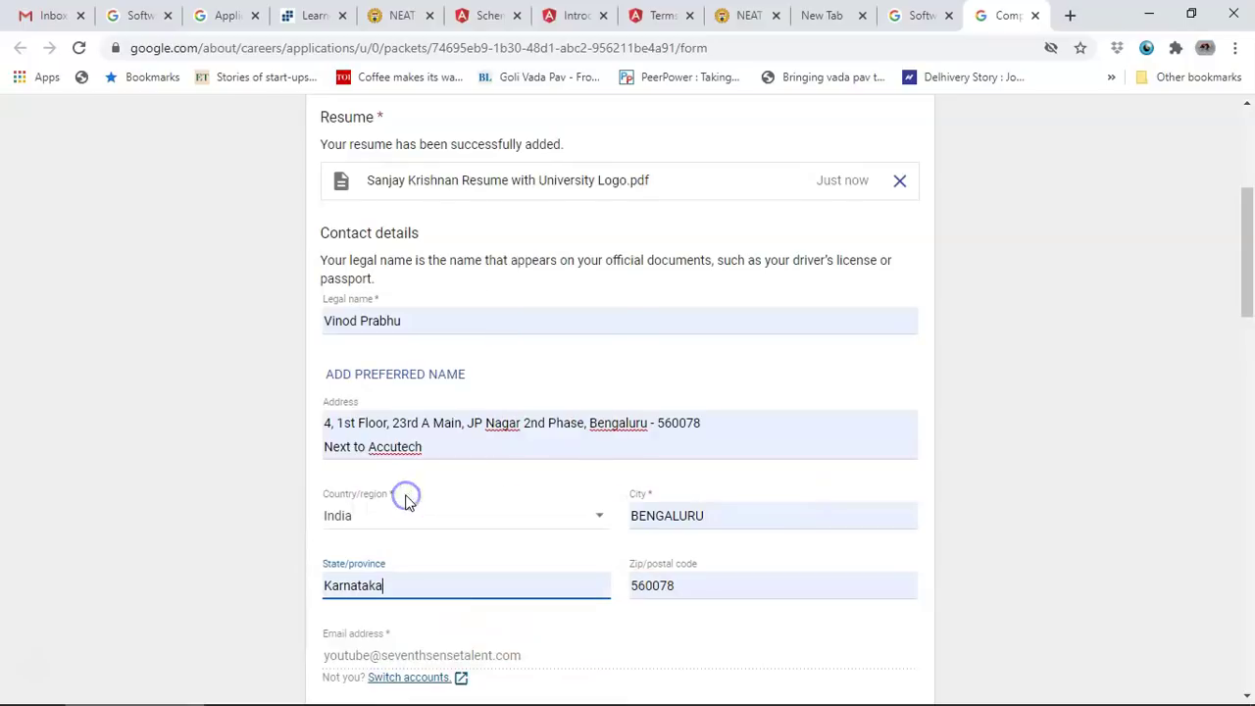
{"action": "scroll", "coordinate": [406, 504], "scroll_direction": "down", "scroll_amount": 2}
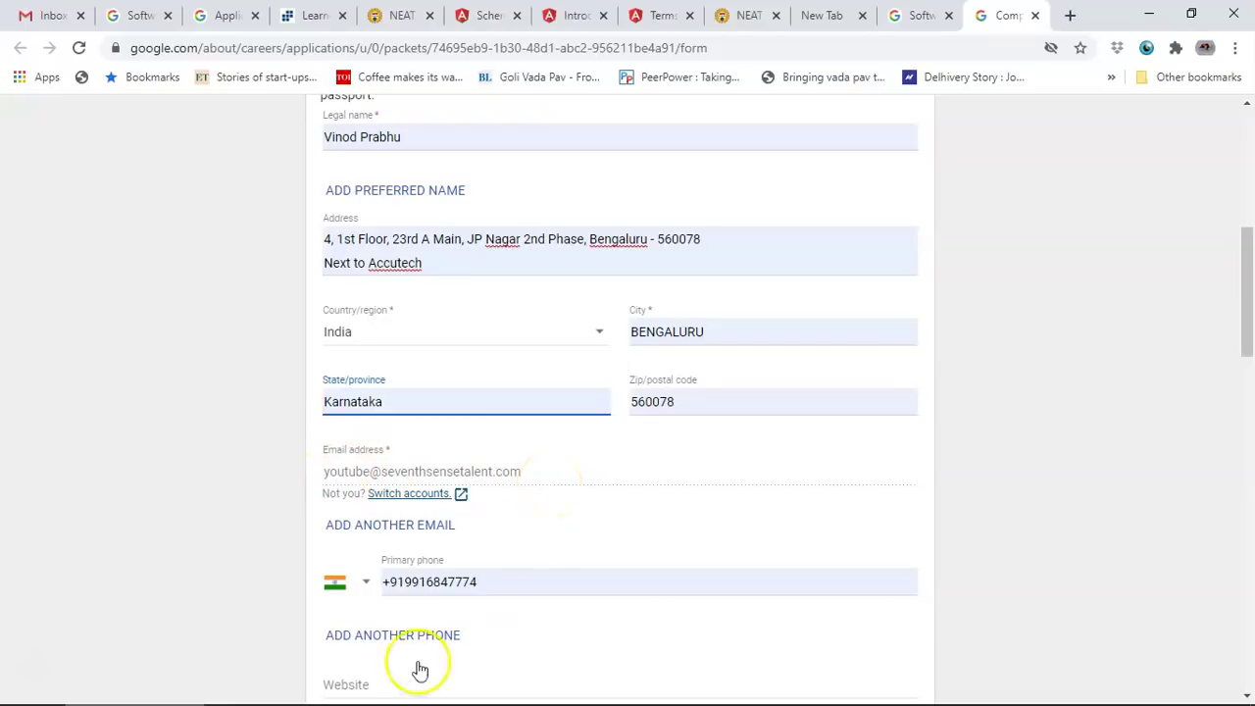
{"action": "left_click", "coordinate": [364, 586]}
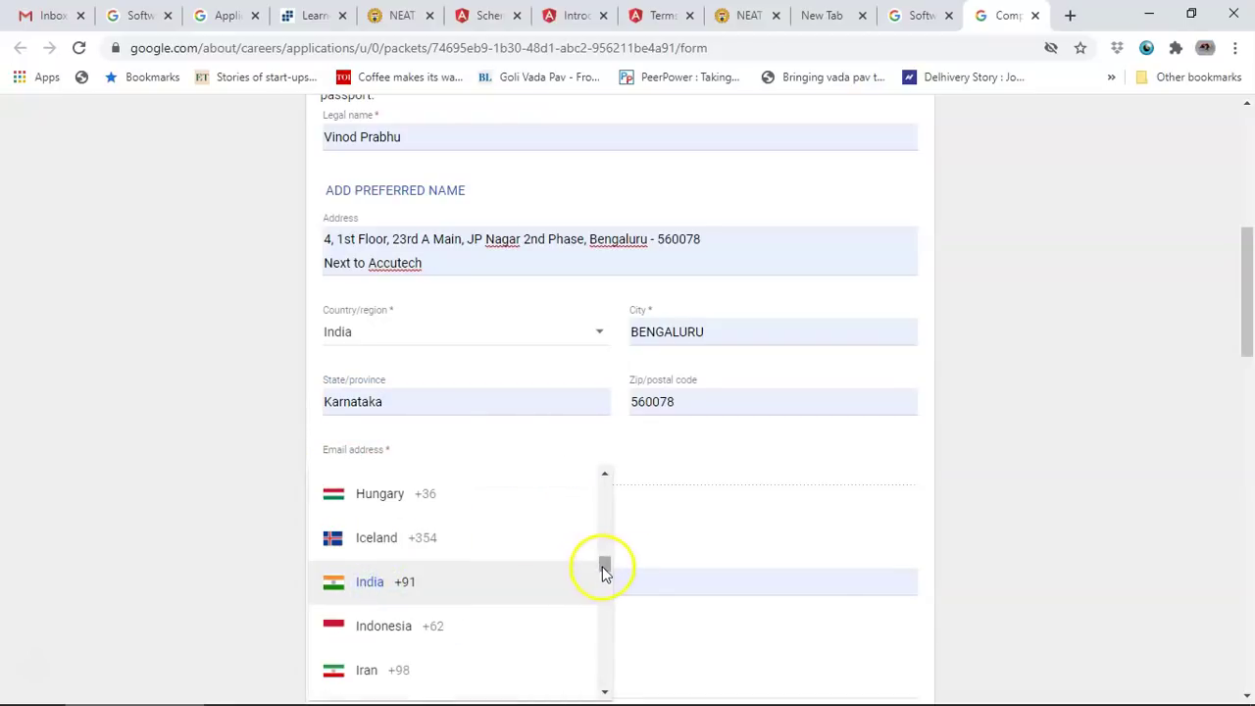
{"action": "left_click_drag", "start_coordinate": [603, 566], "coordinate": [604, 467]}
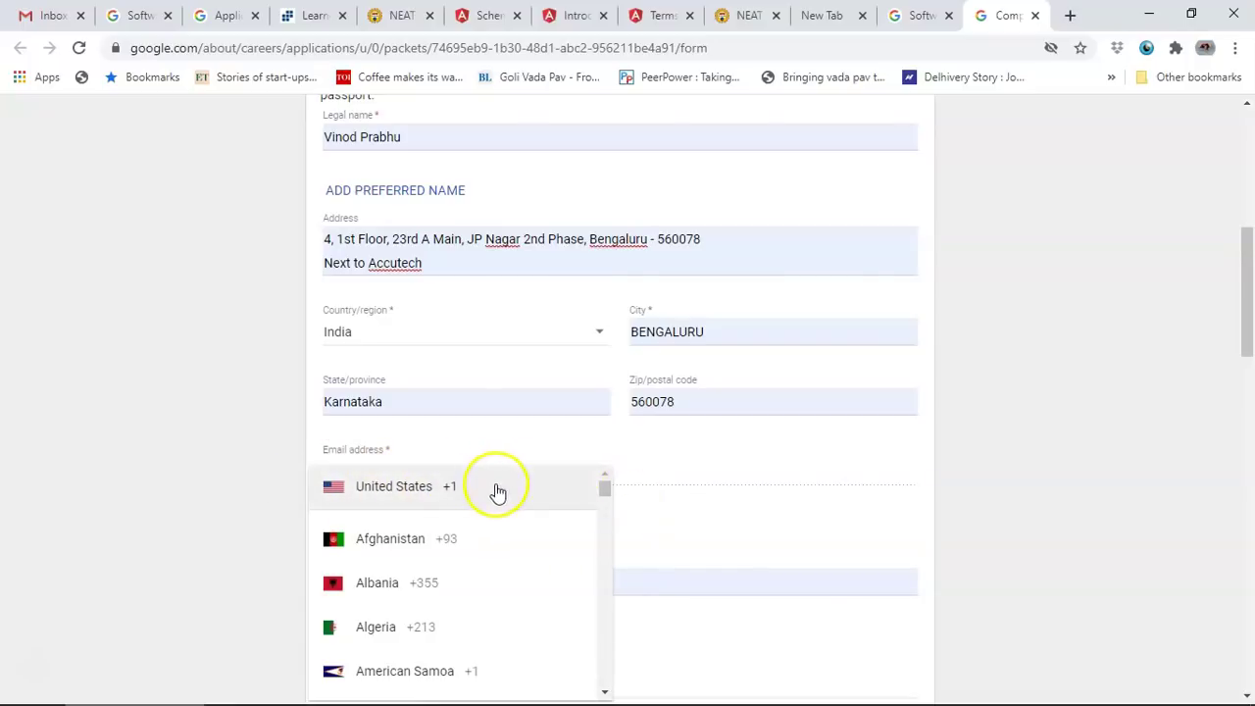
{"action": "left_click", "coordinate": [653, 513]}
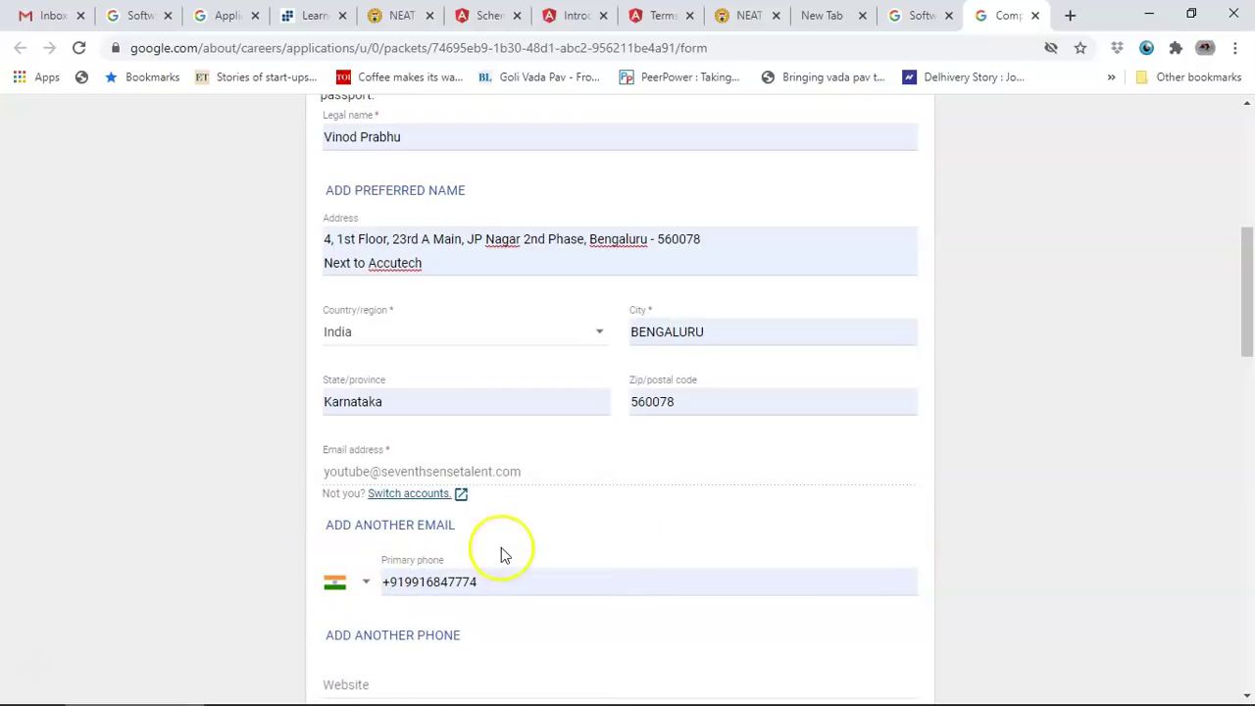
{"action": "scroll", "coordinate": [496, 576], "scroll_direction": "down", "scroll_amount": 3}
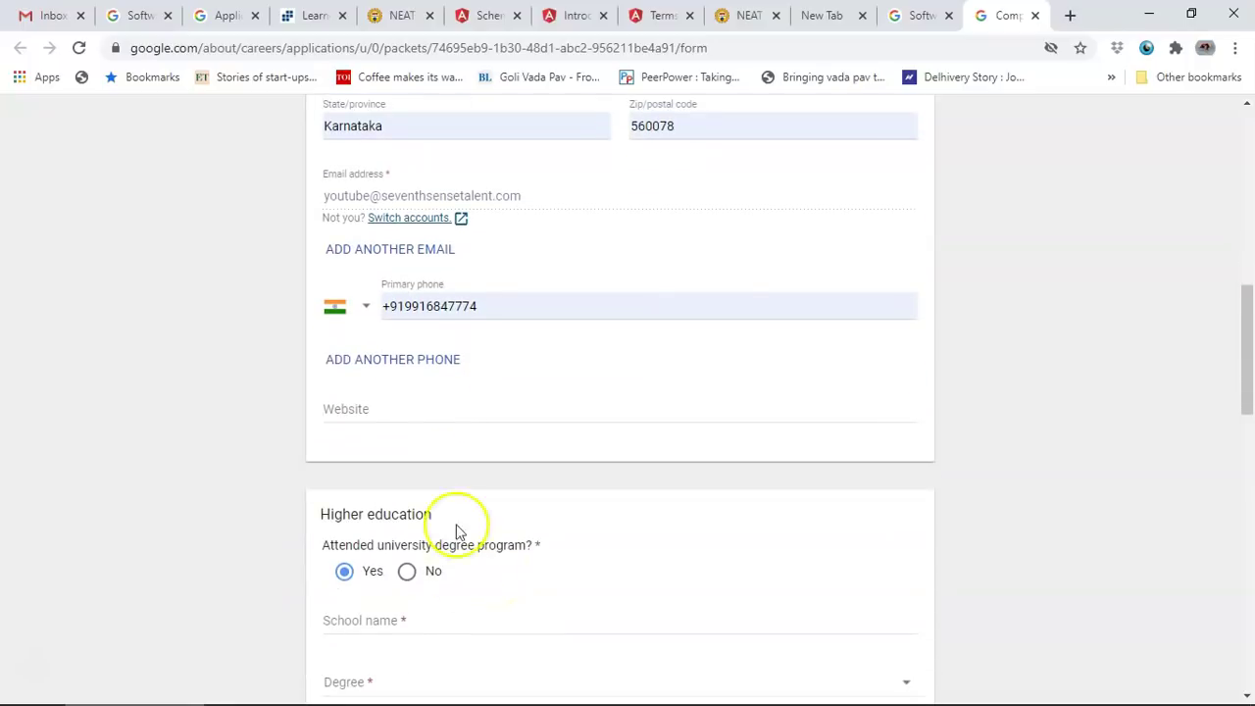
Step: Enter RV College of Engineering as the school name
{"action": "left_click", "coordinate": [357, 416]}
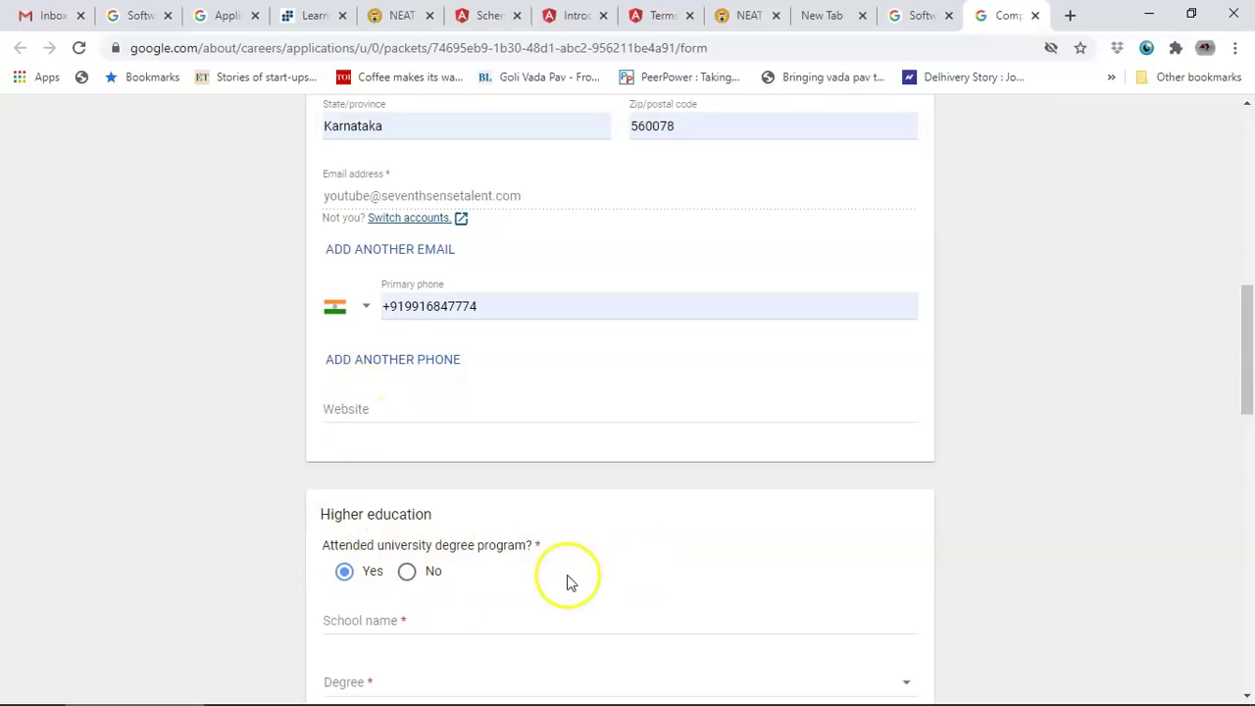
{"action": "scroll", "coordinate": [567, 583], "scroll_direction": "down", "scroll_amount": 2}
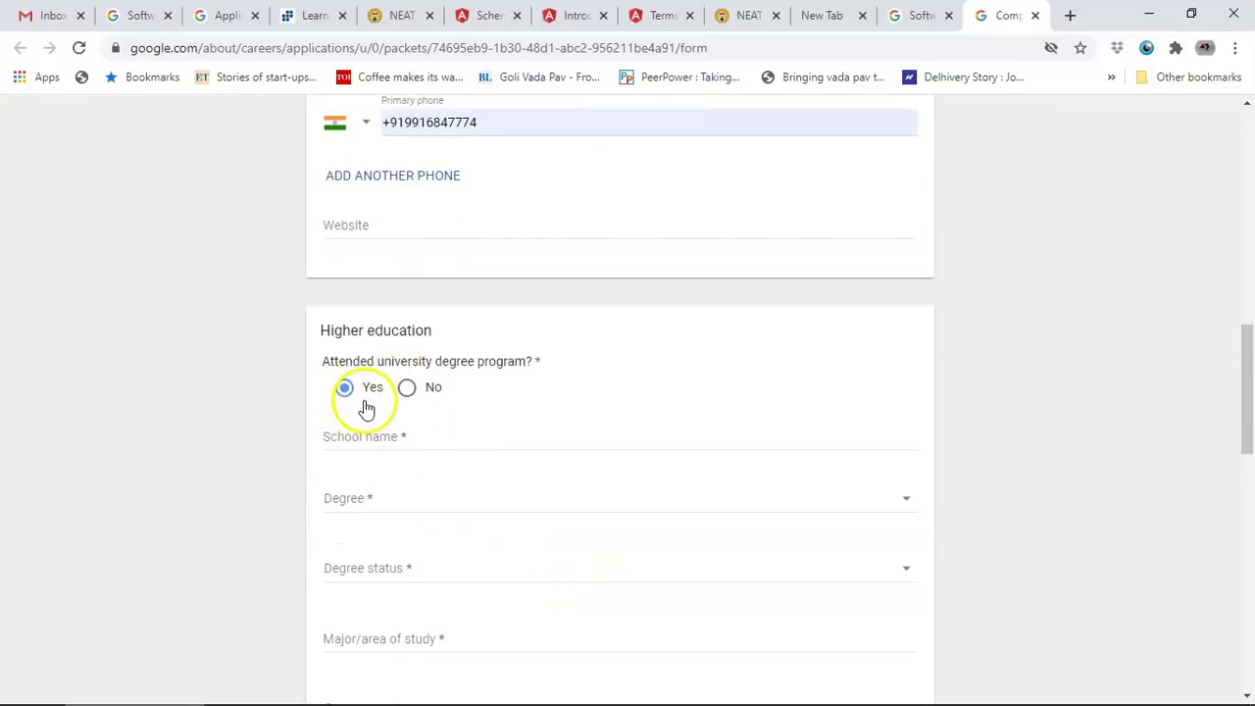
{"action": "left_click", "coordinate": [362, 437]}
{"action": "type", "text": "RV College of Engineering"}
{"action": "left_click", "coordinate": [462, 473]}
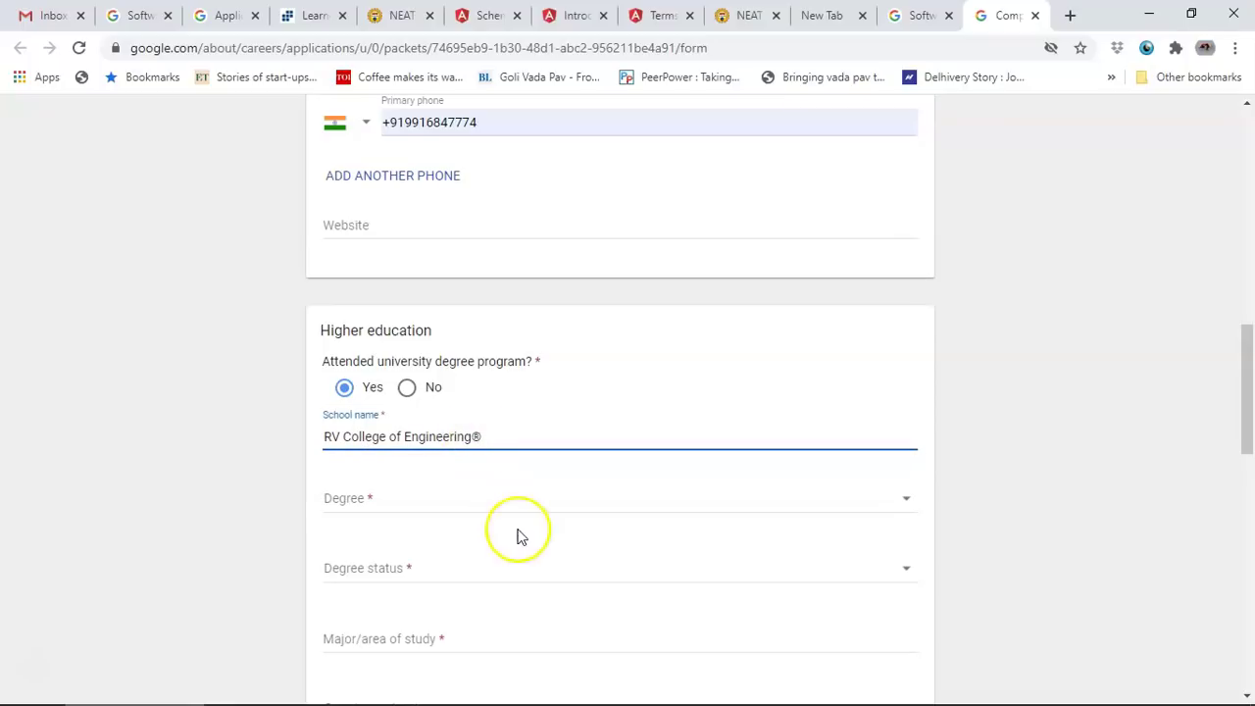
Step: Set the degree to Bachelor of Engineering with status Now attending
{"action": "left_click", "coordinate": [499, 502]}
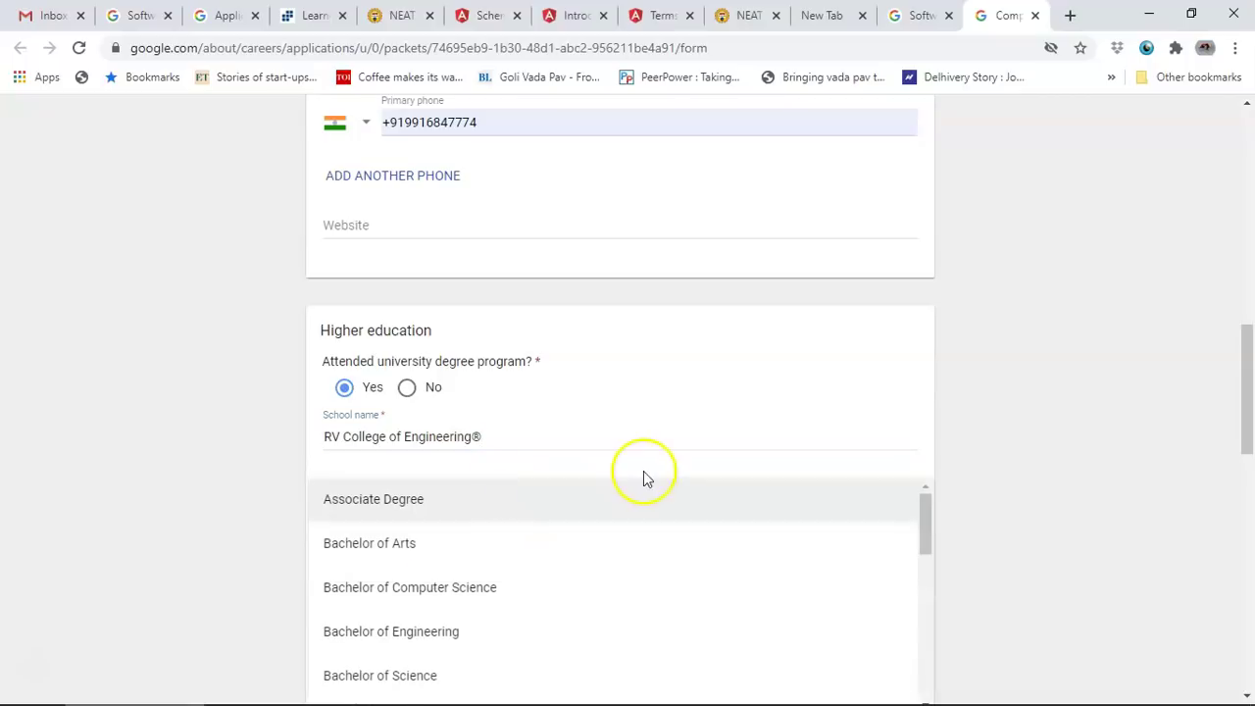
{"action": "scroll", "coordinate": [774, 527], "scroll_direction": "down", "scroll_amount": 1}
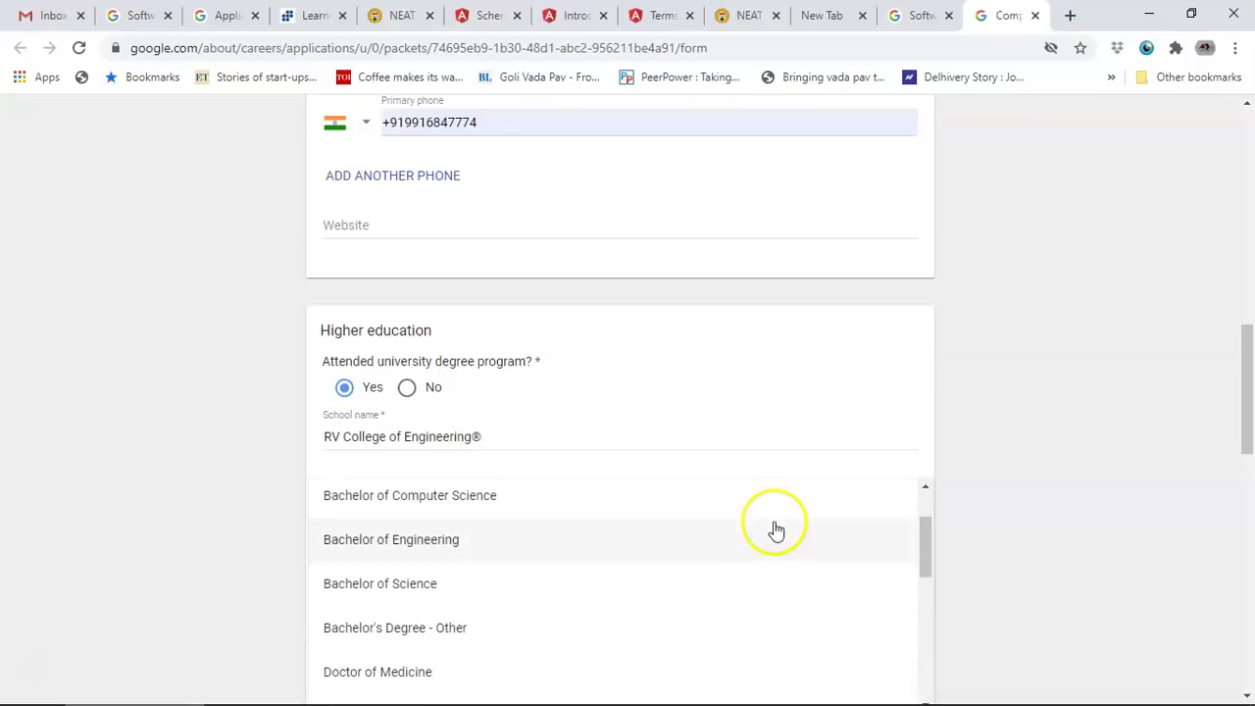
{"action": "scroll", "coordinate": [465, 562], "scroll_direction": "down", "scroll_amount": 1}
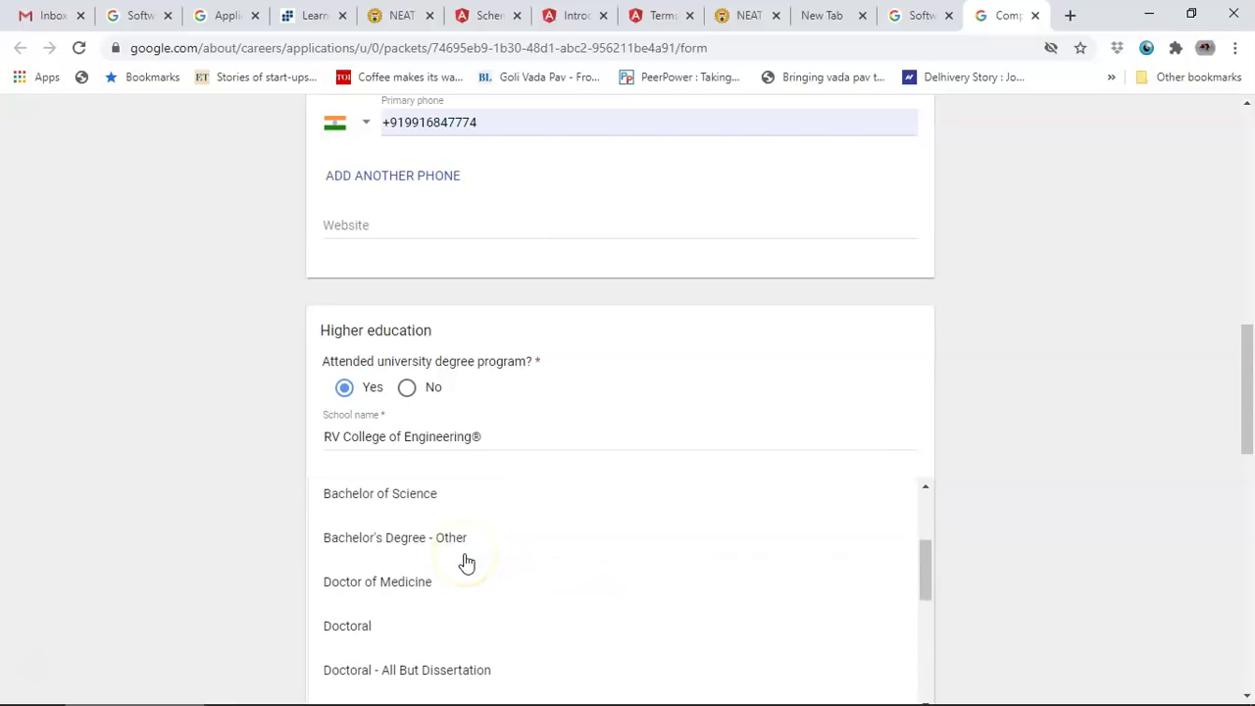
{"action": "scroll", "coordinate": [465, 652], "scroll_direction": "down", "scroll_amount": 2}
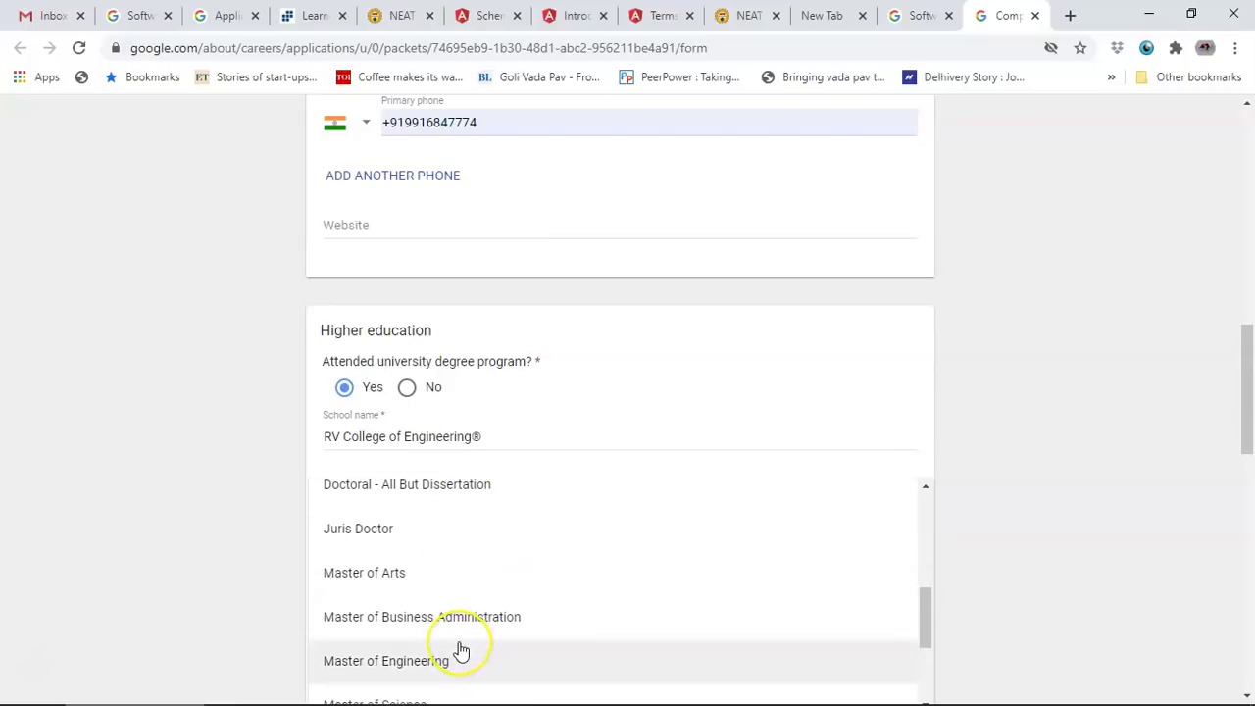
{"action": "scroll", "coordinate": [460, 651], "scroll_direction": "up", "scroll_amount": 3}
{"action": "left_click", "coordinate": [473, 562]}
{"action": "scroll", "coordinate": [470, 546], "scroll_direction": "down", "scroll_amount": 1}
{"action": "left_click", "coordinate": [468, 476]}
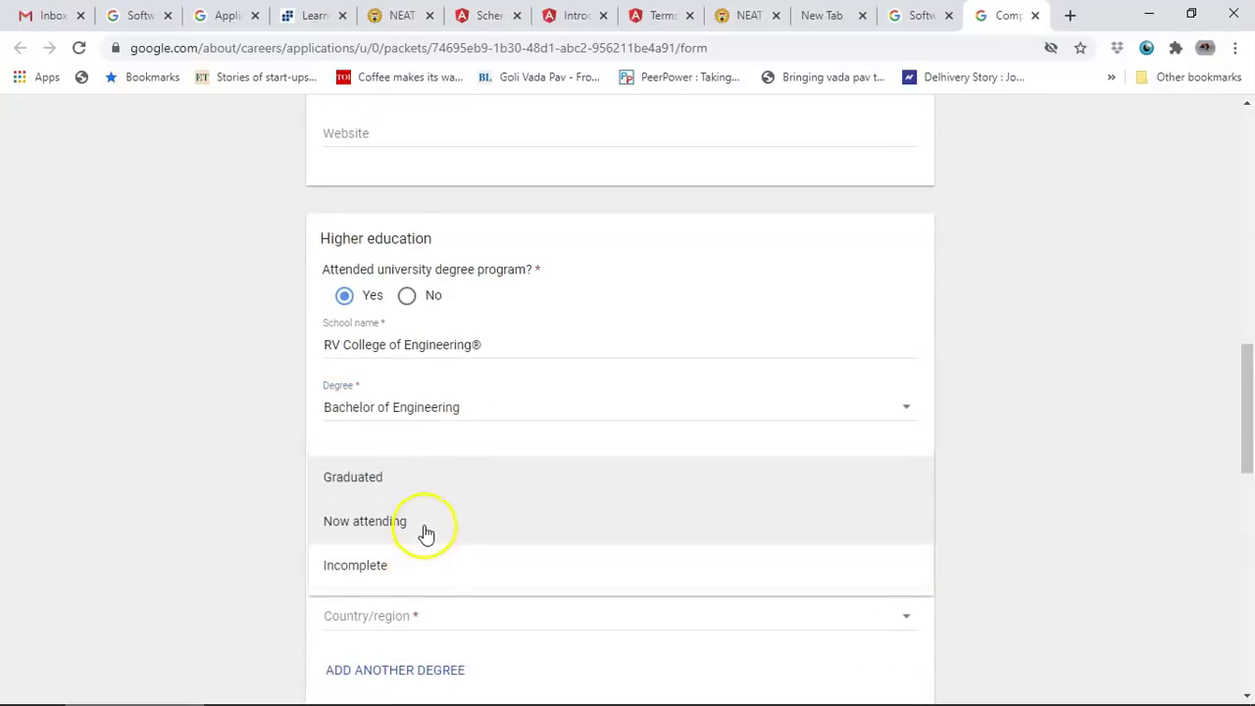
{"action": "left_click", "coordinate": [425, 532]}
Step: Enter Computer Science as the major and India as the education country/region
{"action": "left_click", "coordinate": [397, 549]}
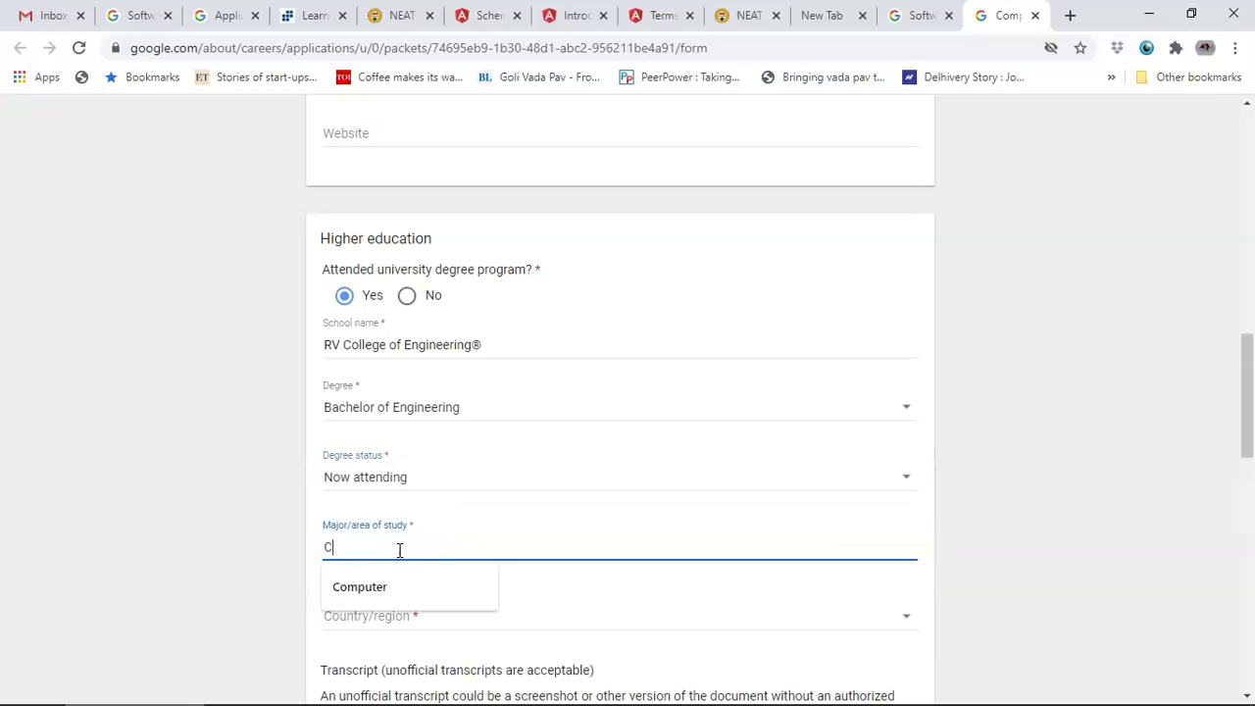
{"action": "type", "text": "Computer Science"}
{"action": "left_click", "coordinate": [426, 611]}
{"action": "scroll", "coordinate": [437, 605], "scroll_direction": "down", "scroll_amount": 10}
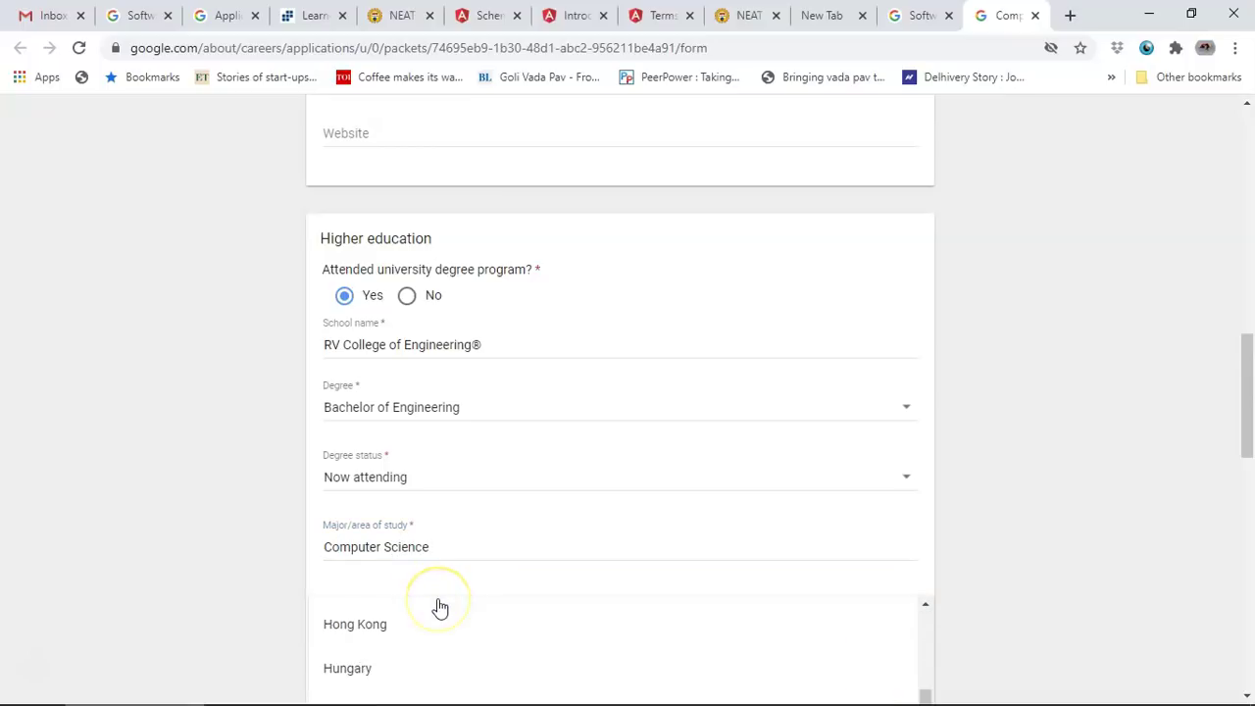
{"action": "scroll", "coordinate": [1087, 336], "scroll_direction": "down", "scroll_amount": 4}
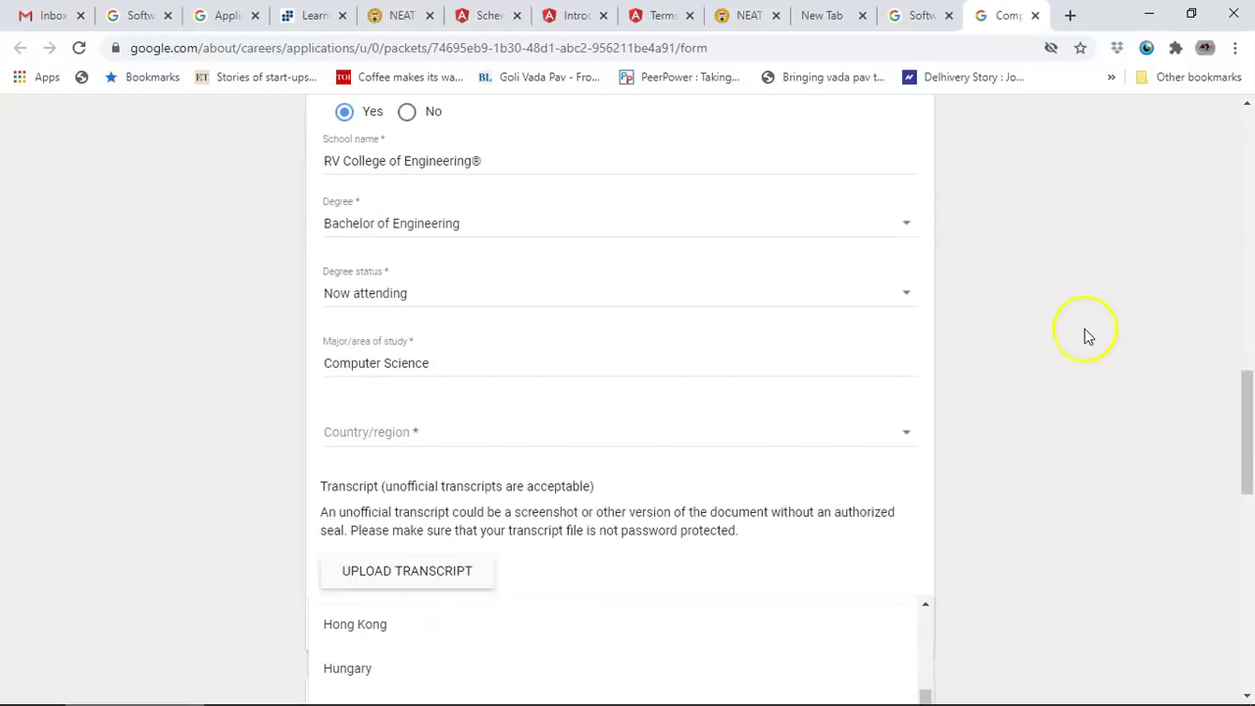
{"action": "left_click", "coordinate": [453, 257]}
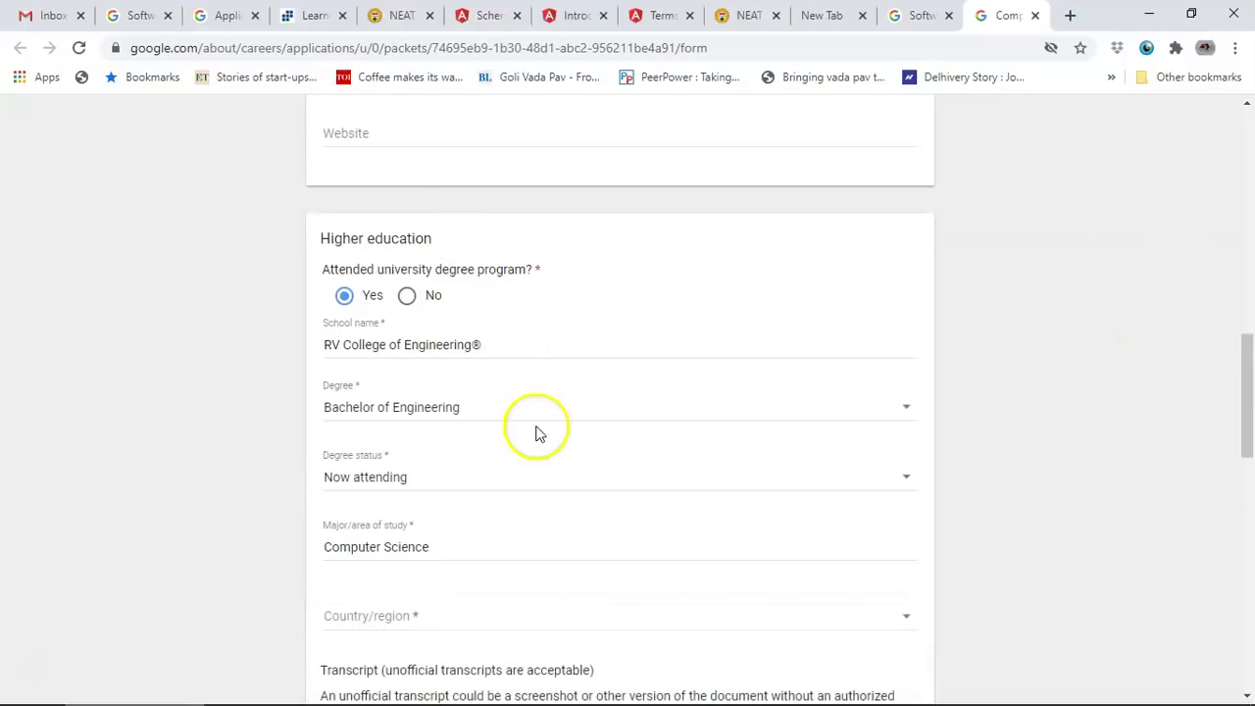
{"action": "scroll", "coordinate": [533, 510], "scroll_direction": "down", "scroll_amount": 1}
{"action": "left_click", "coordinate": [525, 537]}
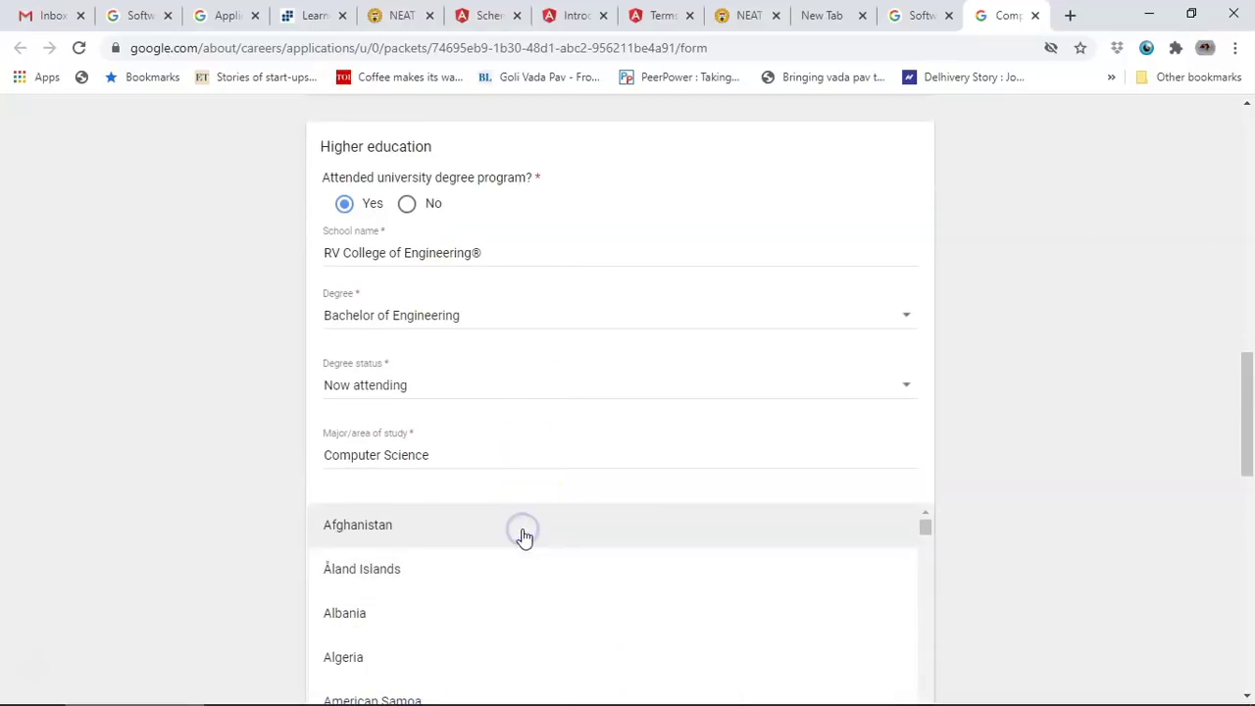
{"action": "type", "text": "india"}
{"action": "left_click", "coordinate": [483, 669]}
{"action": "scroll", "coordinate": [748, 512], "scroll_direction": "down", "scroll_amount": 1}
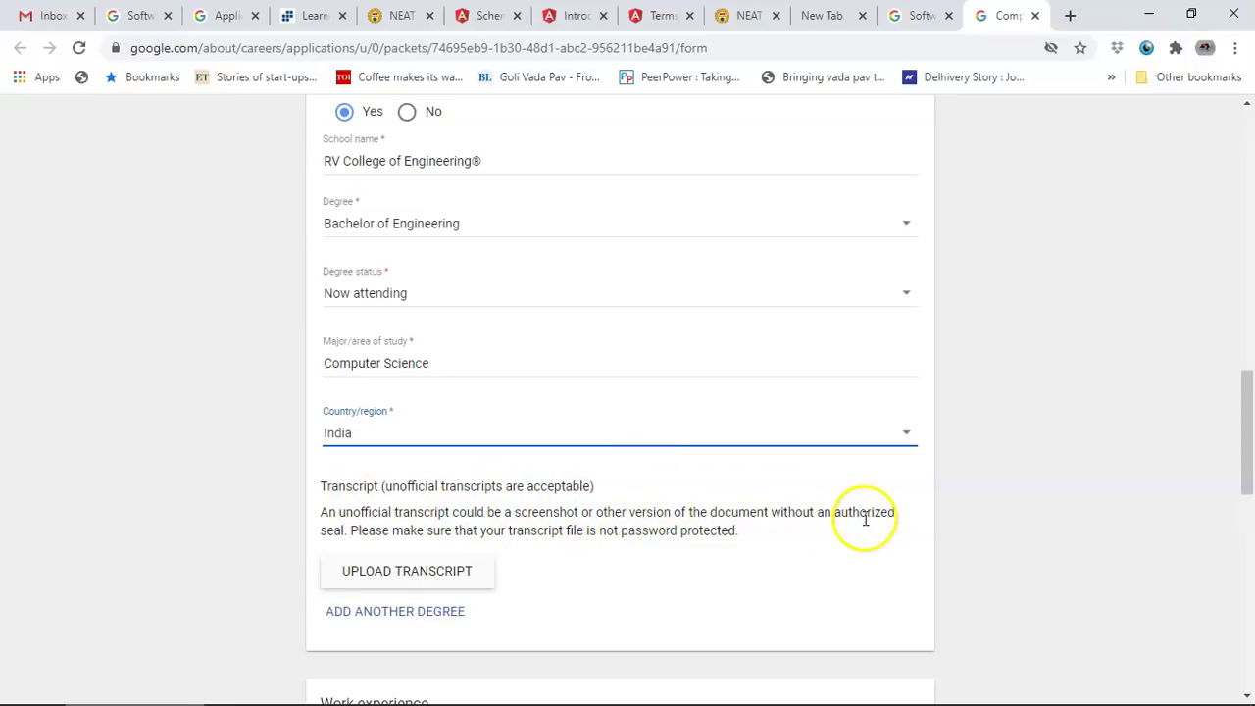
Step: Open the Select a file dialog via UPLOAD TRANSCRIPT
{"action": "left_click", "coordinate": [679, 530]}
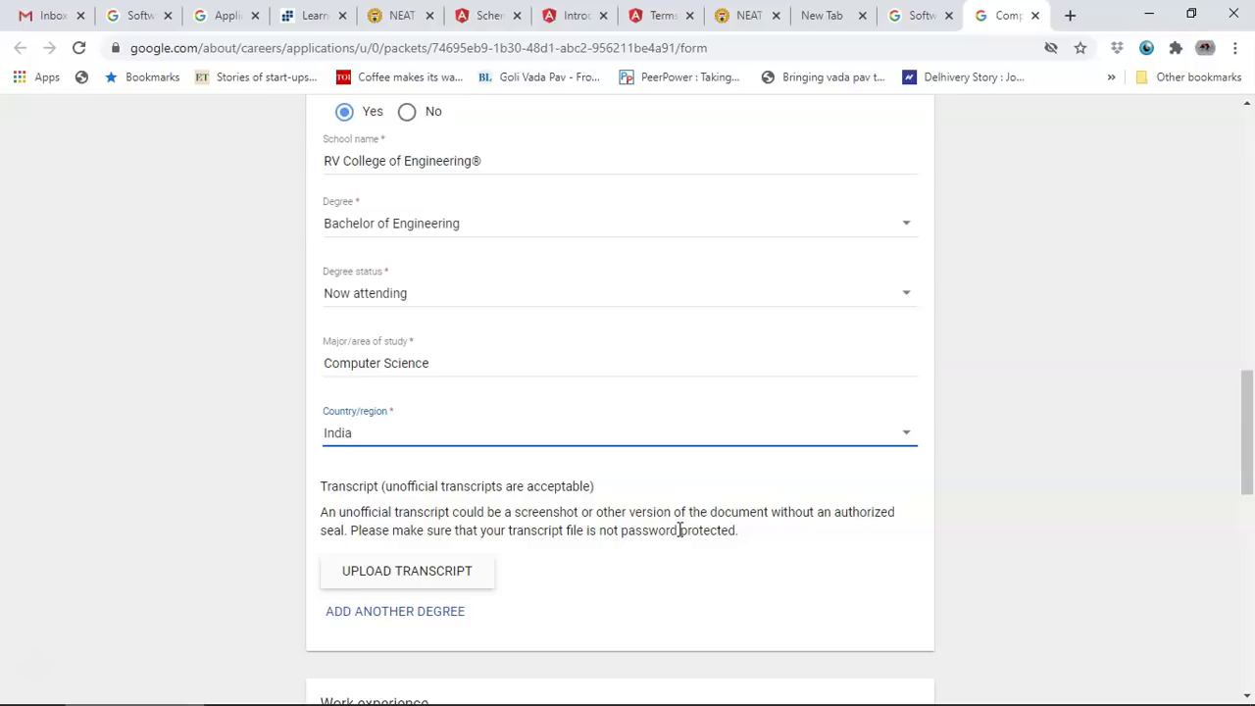
{"action": "left_click", "coordinate": [438, 572]}
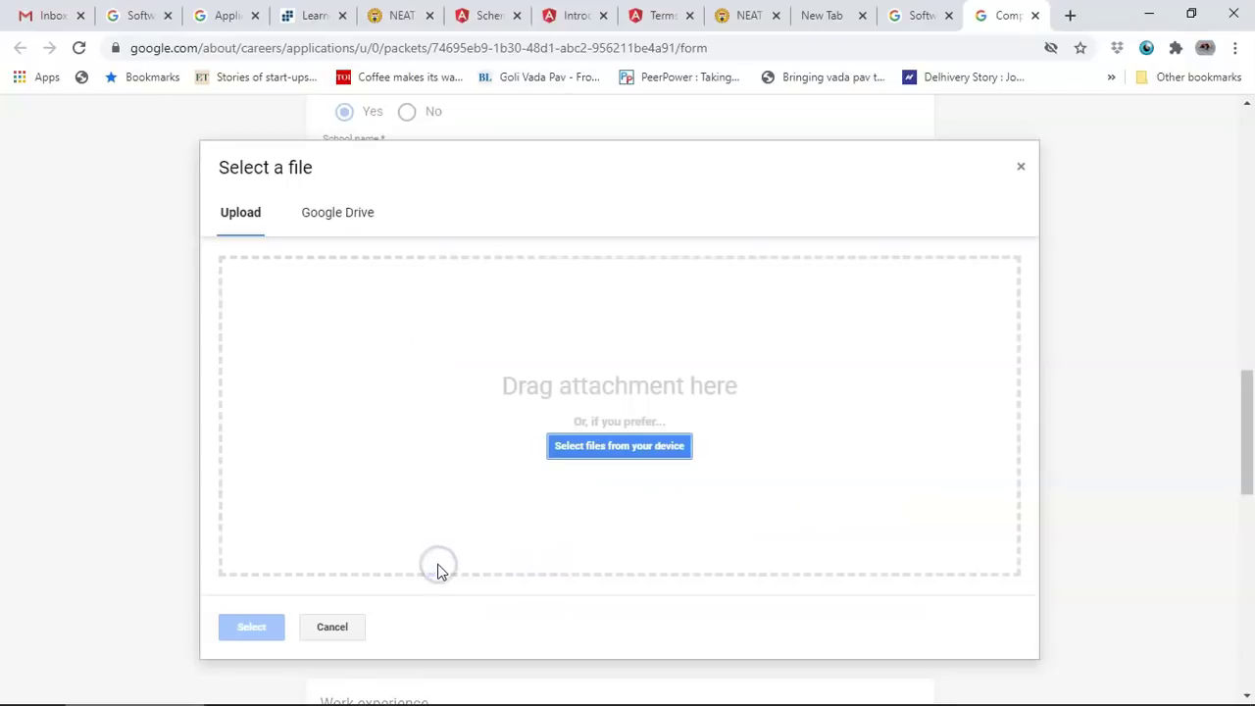
Step: Upload the resume PDF from the Desktop as the transcript
{"action": "left_click", "coordinate": [650, 449]}
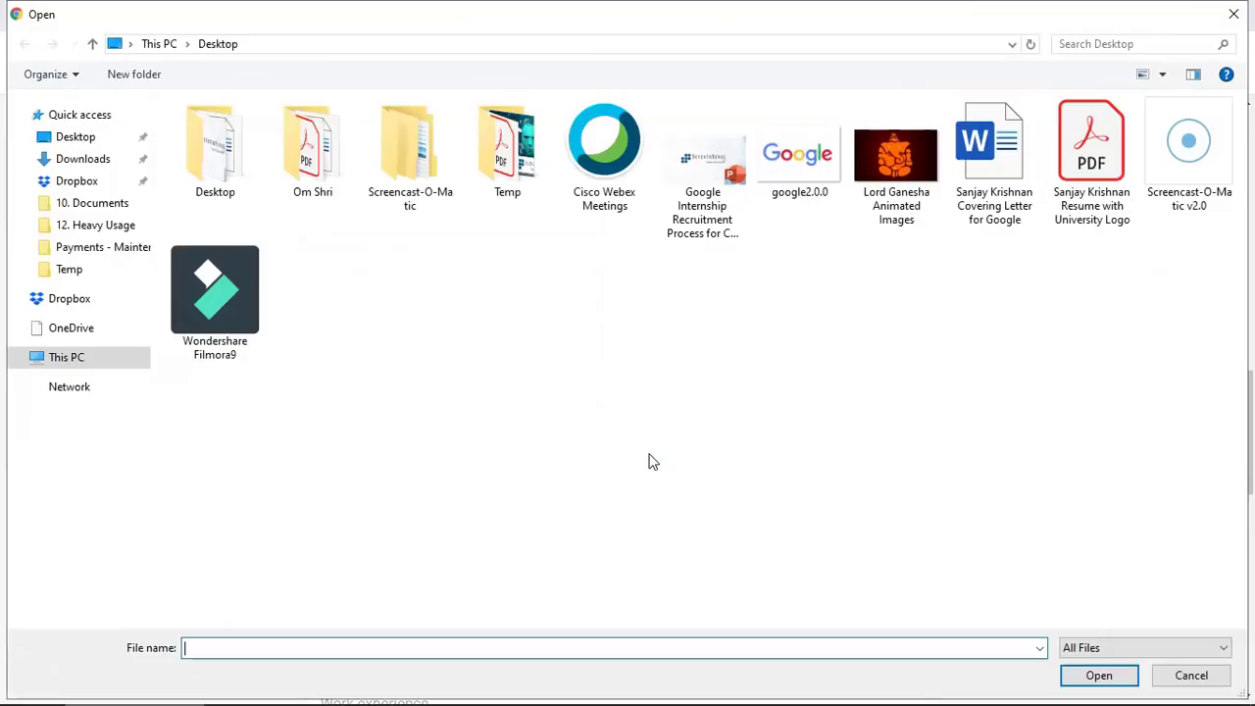
{"action": "left_click", "coordinate": [1094, 164]}
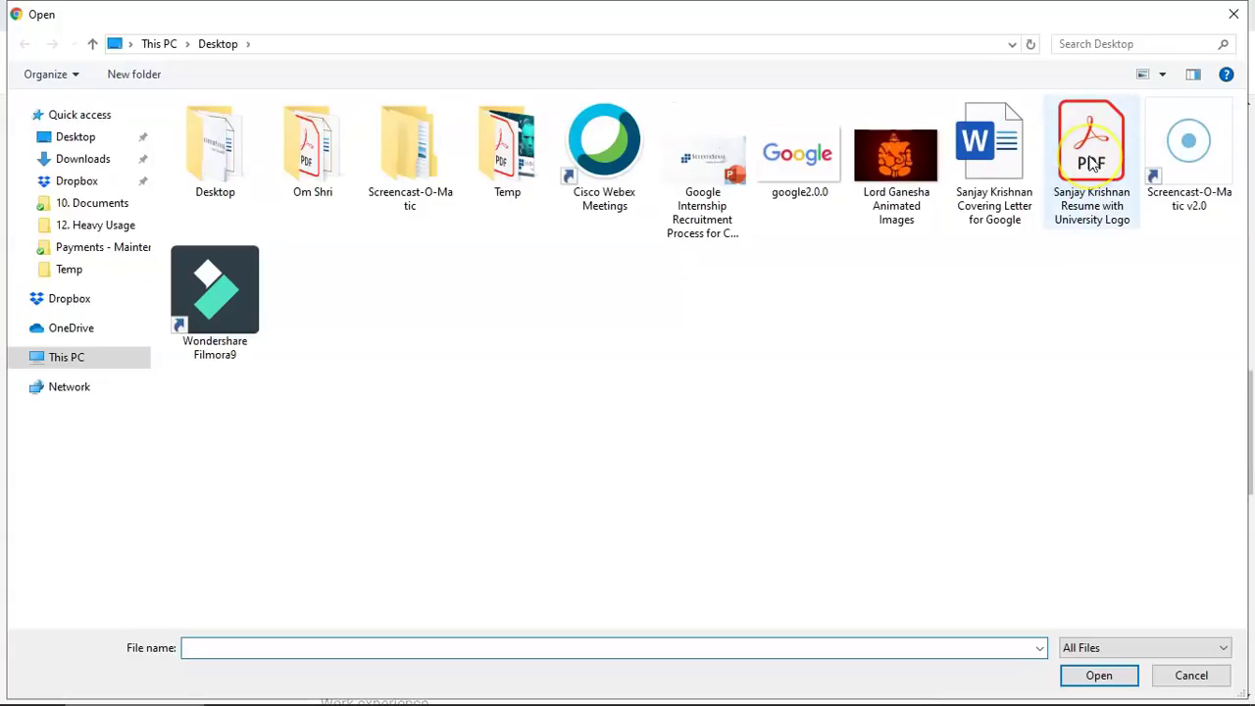
{"action": "left_click", "coordinate": [1068, 212]}
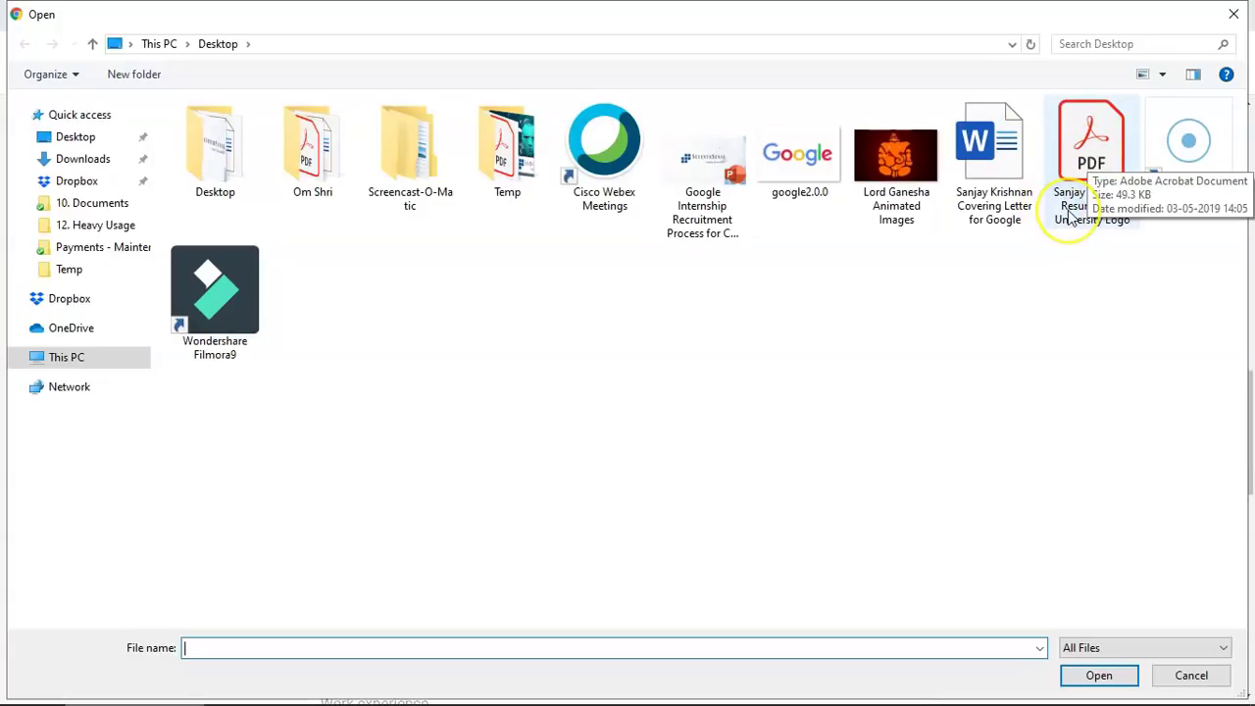
{"action": "left_click", "coordinate": [1081, 176]}
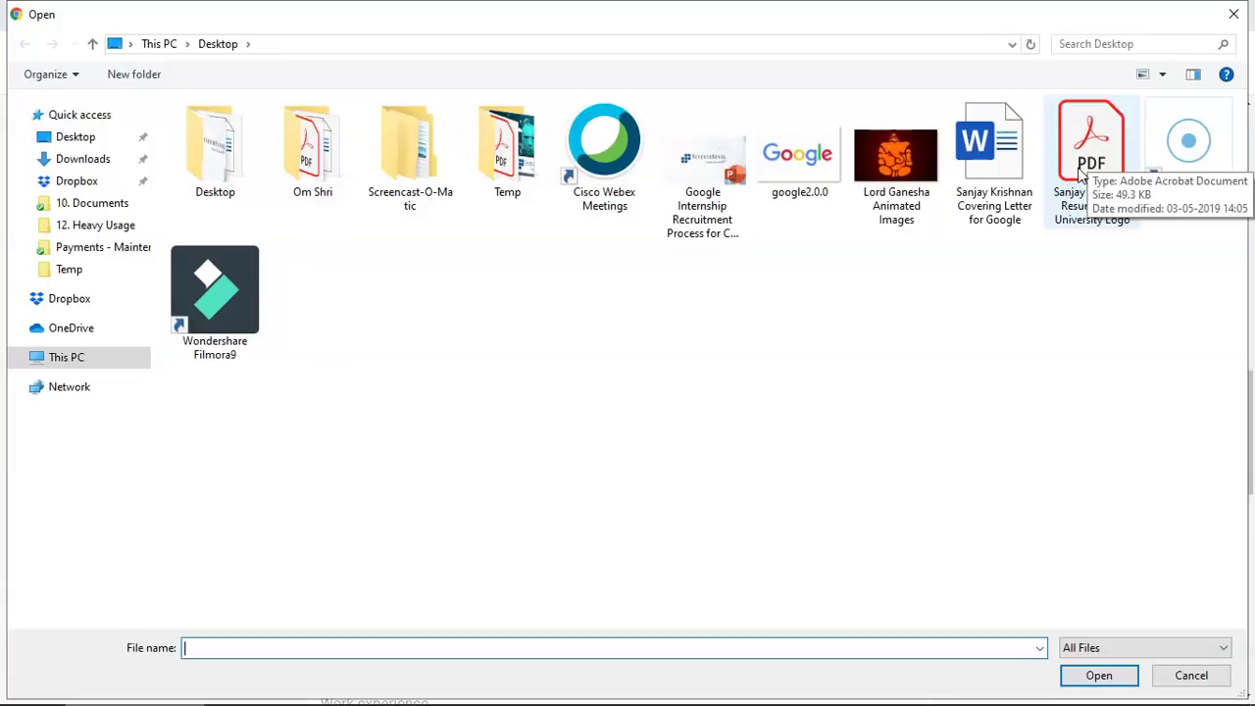
{"action": "double_click", "coordinate": [1081, 172]}
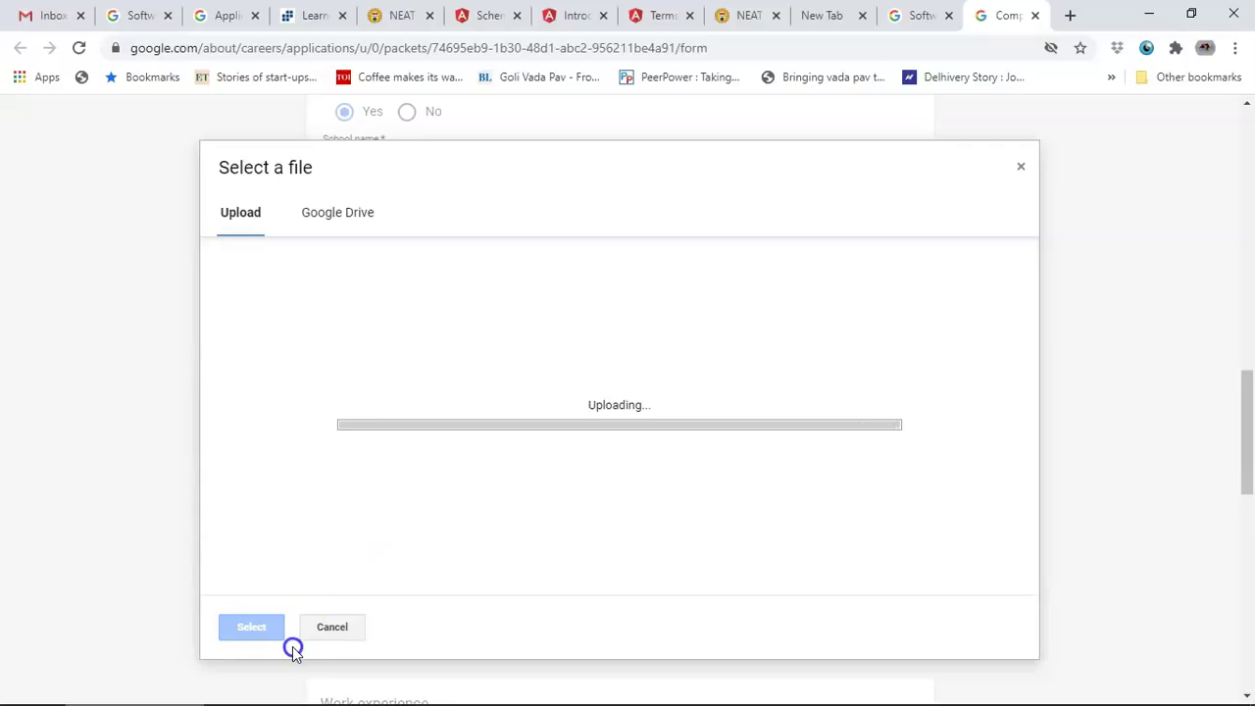
Step: Answer Yes to 'Applying for your first job?' under Work experience
{"action": "scroll", "coordinate": [401, 362], "scroll_direction": "down", "scroll_amount": 2}
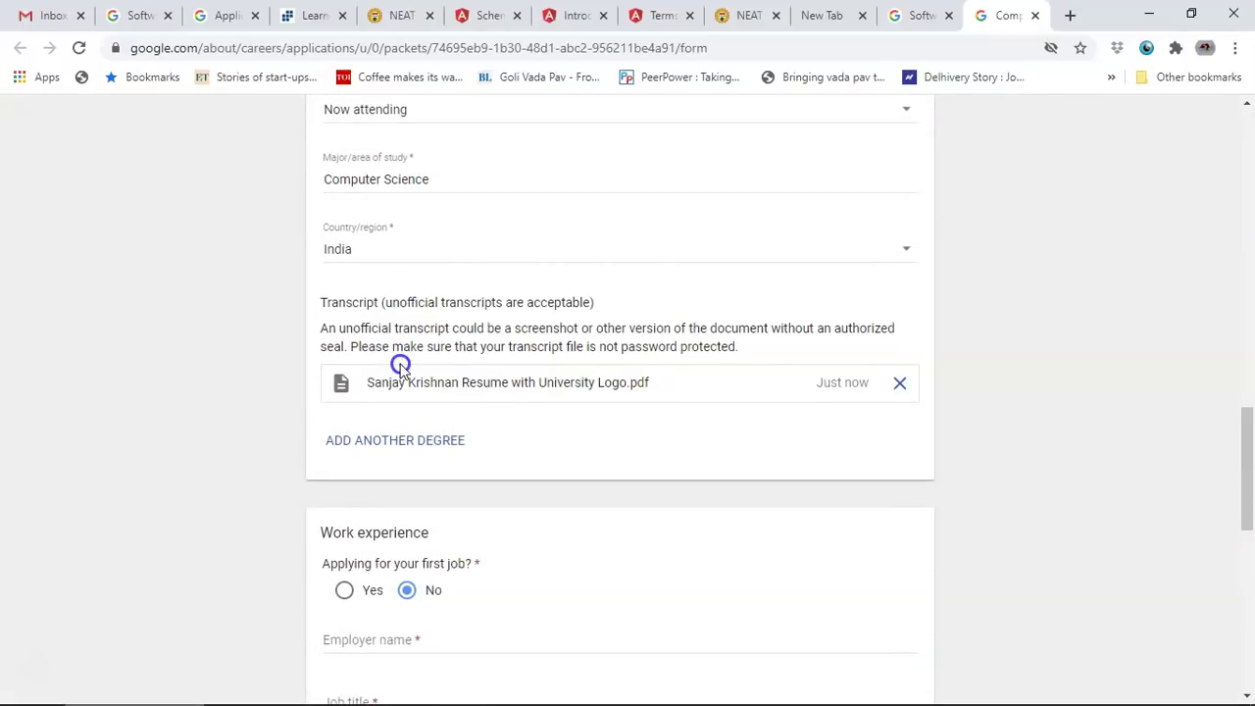
{"action": "scroll", "coordinate": [521, 373], "scroll_direction": "up", "scroll_amount": 1}
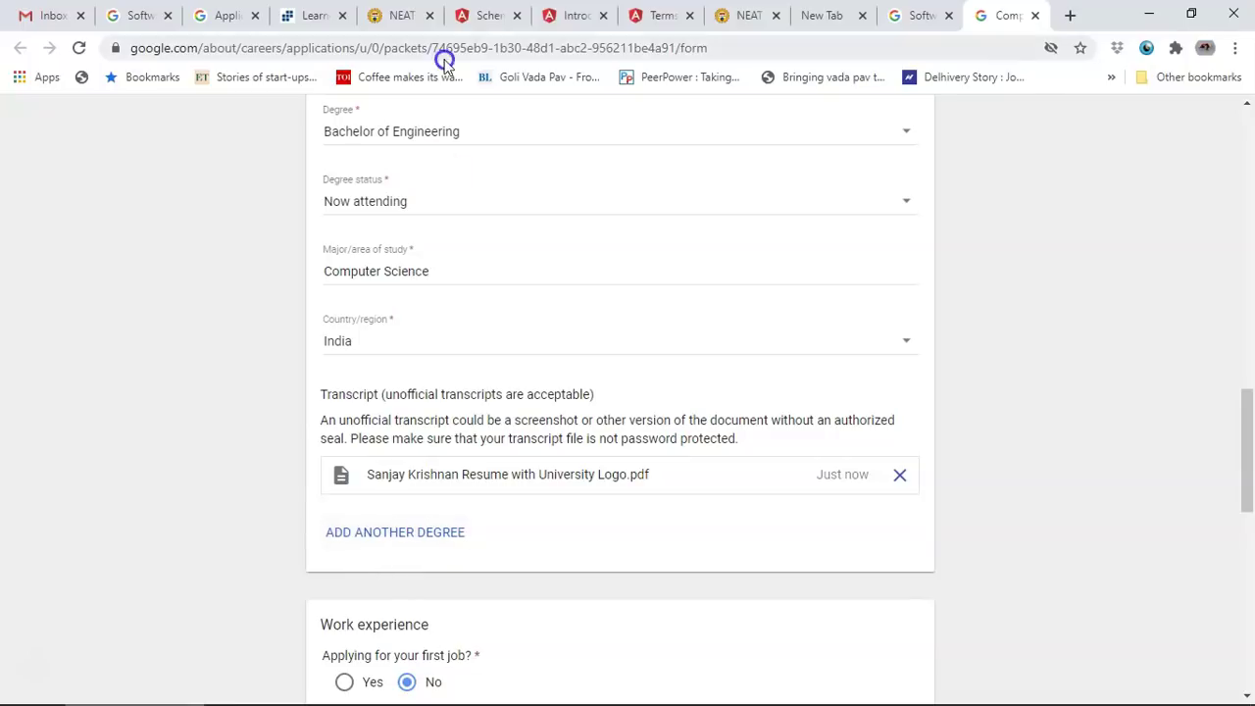
{"action": "scroll", "coordinate": [440, 468], "scroll_direction": "down", "scroll_amount": 3}
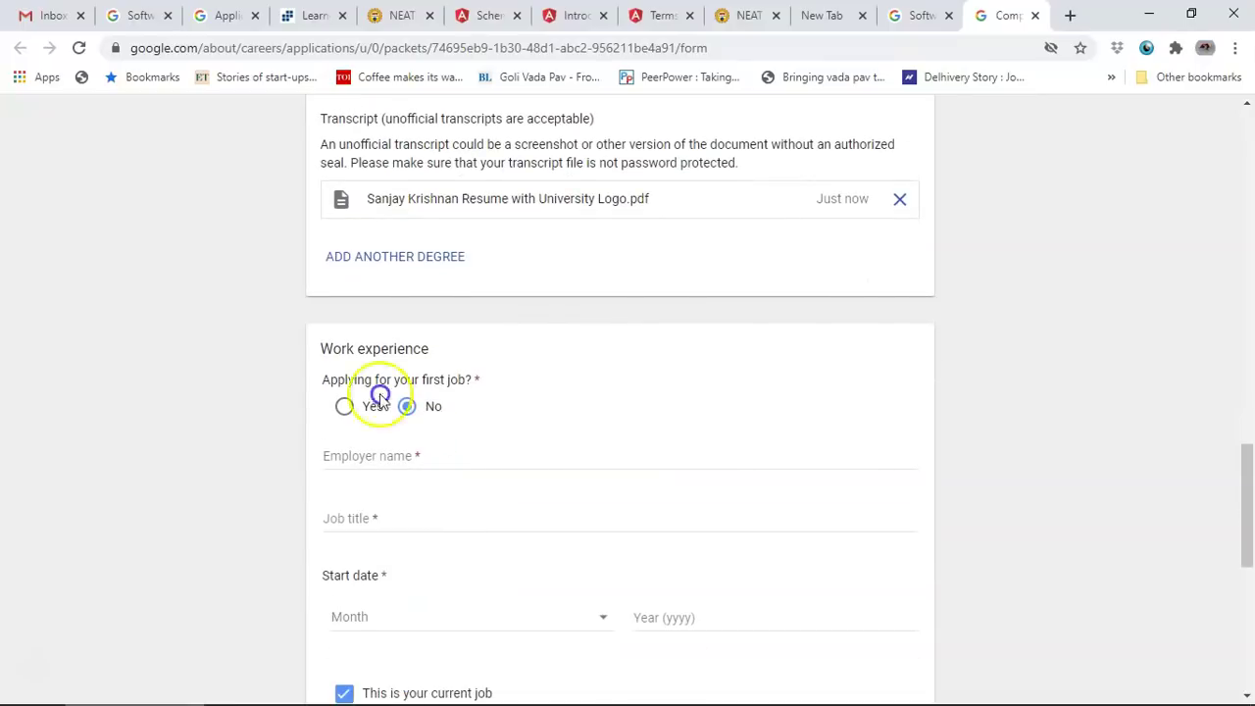
{"action": "scroll", "coordinate": [555, 398], "scroll_direction": "down", "scroll_amount": 1}
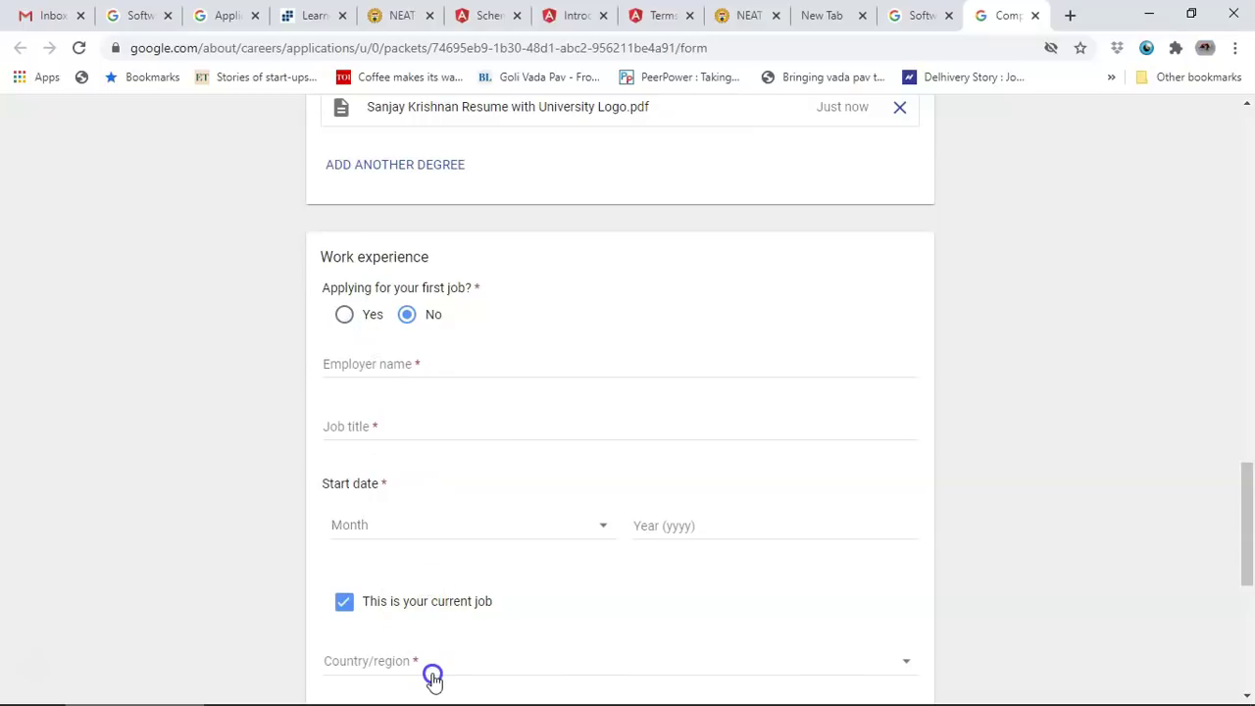
{"action": "left_click", "coordinate": [345, 316]}
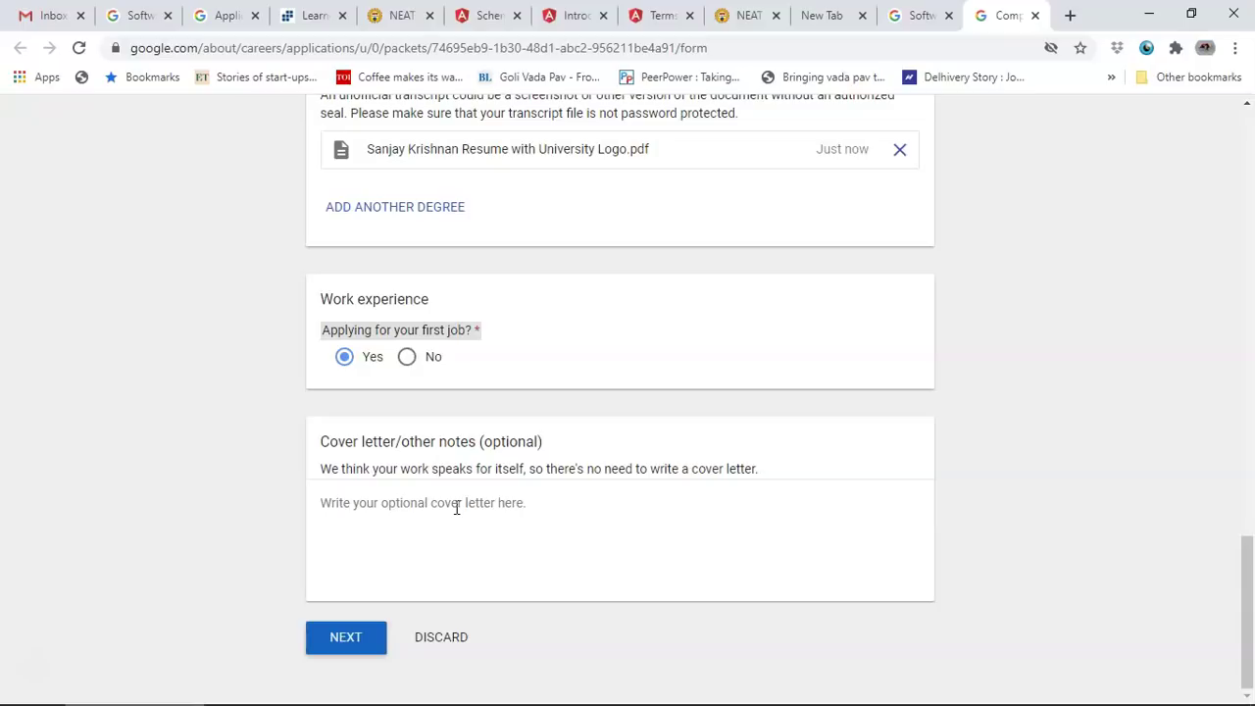
{"action": "left_click", "coordinate": [455, 506]}
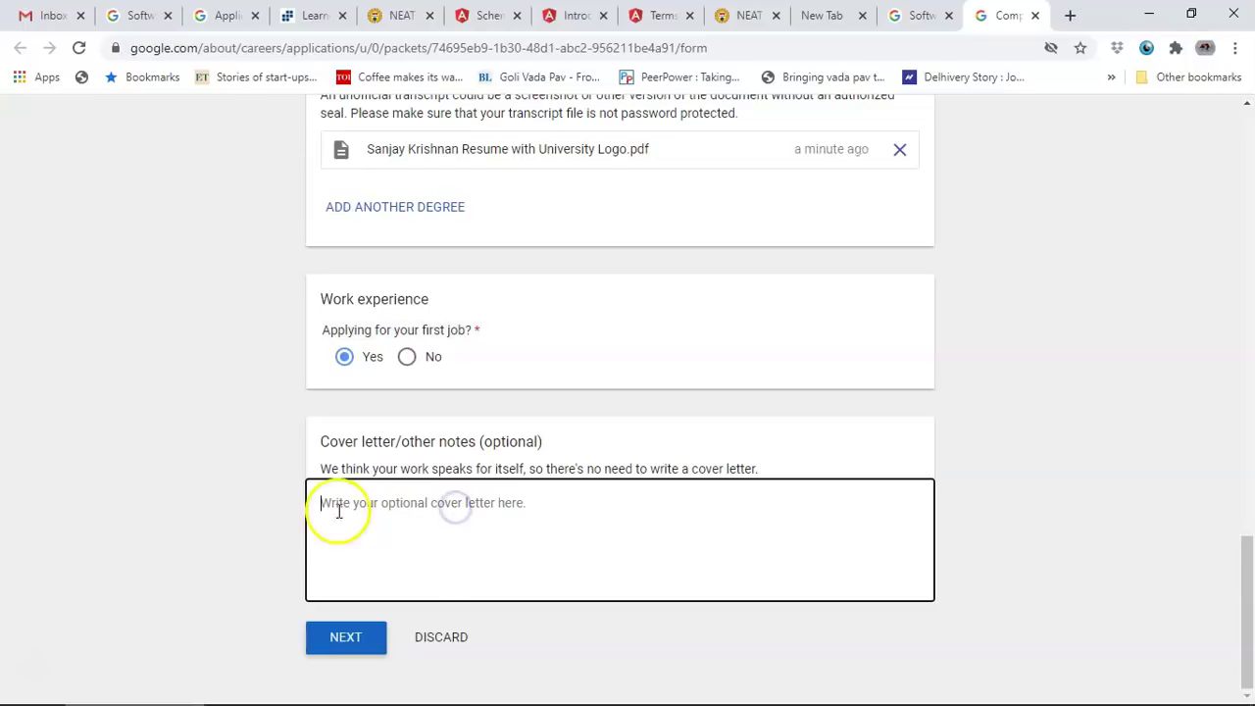
Step: Write a brief cover-letter note signed with the applicant's name, then continue
{"action": "left_click", "coordinate": [772, 495]}
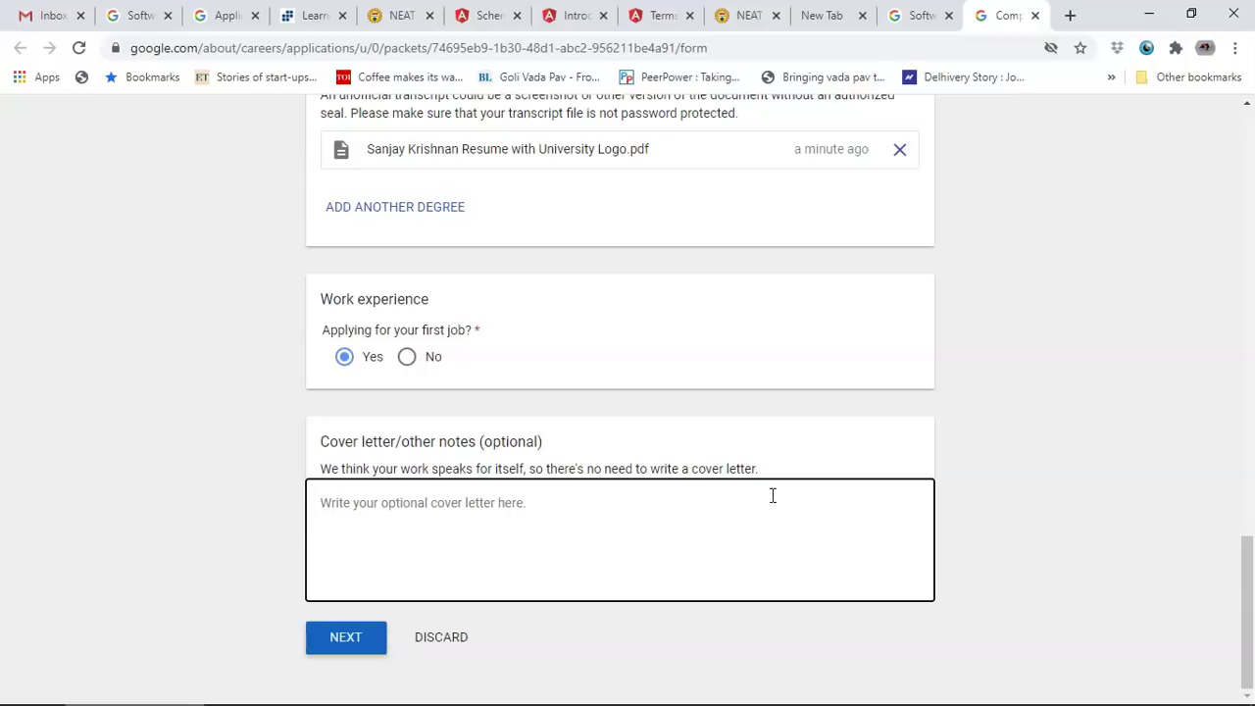
{"action": "type", "text": "This is where to"}
{"action": "key", "text": "BackSpace"}
{"action": "key", "text": "BackSpace"}
{"action": "key", "text": "BackSpace"}
{"action": "key", "text": "BackSpace"}
{"action": "key", "text": "BackSpace"}
{"action": "key", "text": "BackSpace"}
{"action": "key", "text": "BackSpace"}
{"action": "key", "text": "BackSpace"}
{"action": "key", "text": "BackSpace"}
{"action": "key", "text": "BackSpace"}
{"action": "key", "text": "BackSpace"}
{"action": "key", "text": "BackSpace"}
{"action": "key", "text": "BackSpace"}
{"action": "key", "text": "BackSpace"}
{"action": "key", "text": "BackSpace"}
{"action": "key", "text": "BackSpace"}
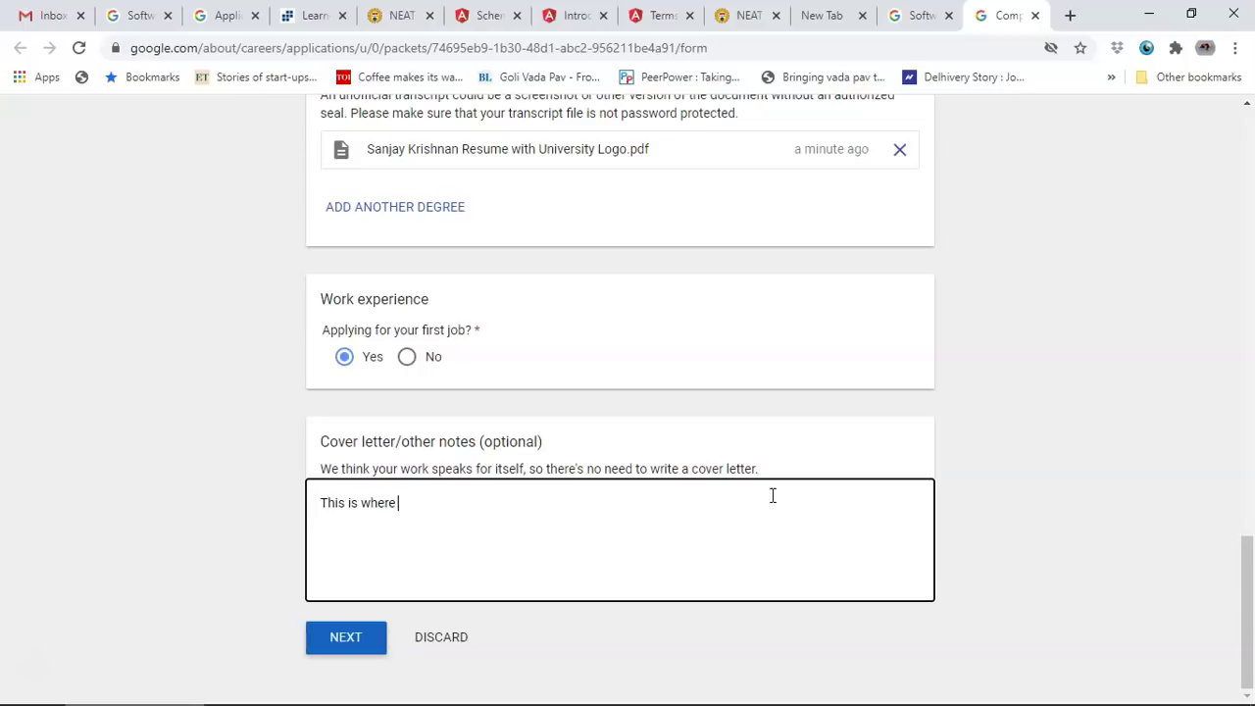
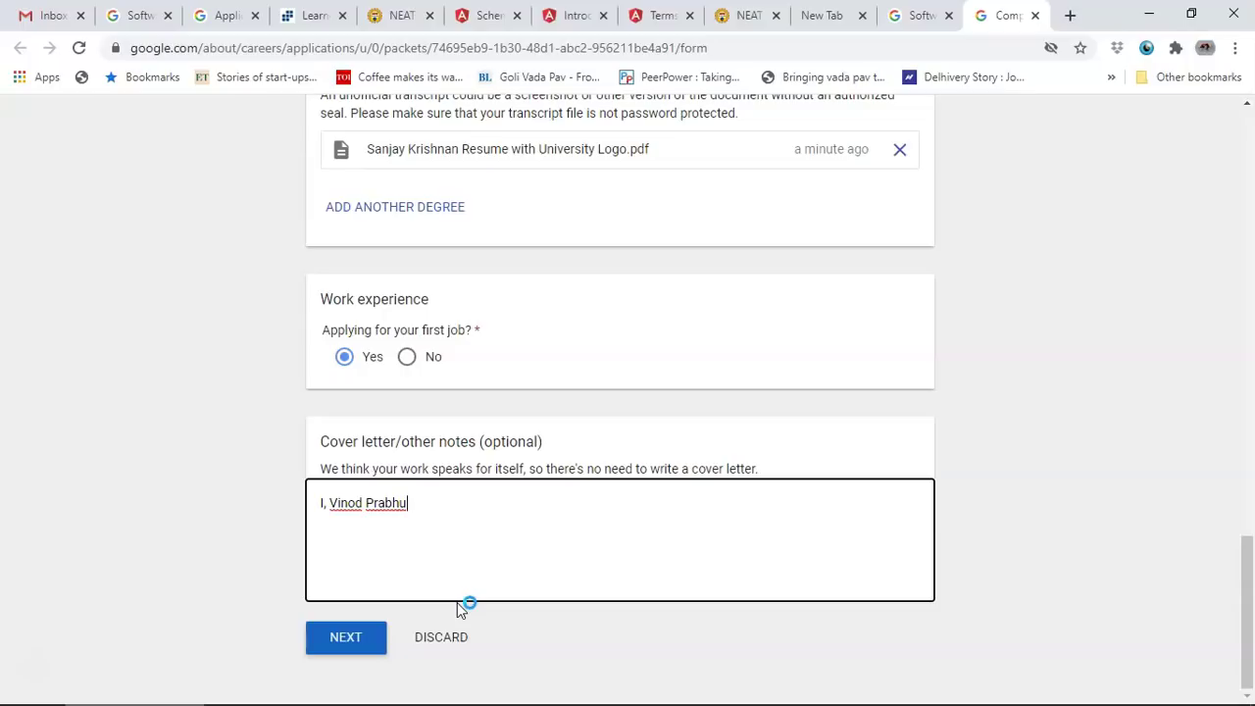
{"action": "left_click", "coordinate": [357, 638]}
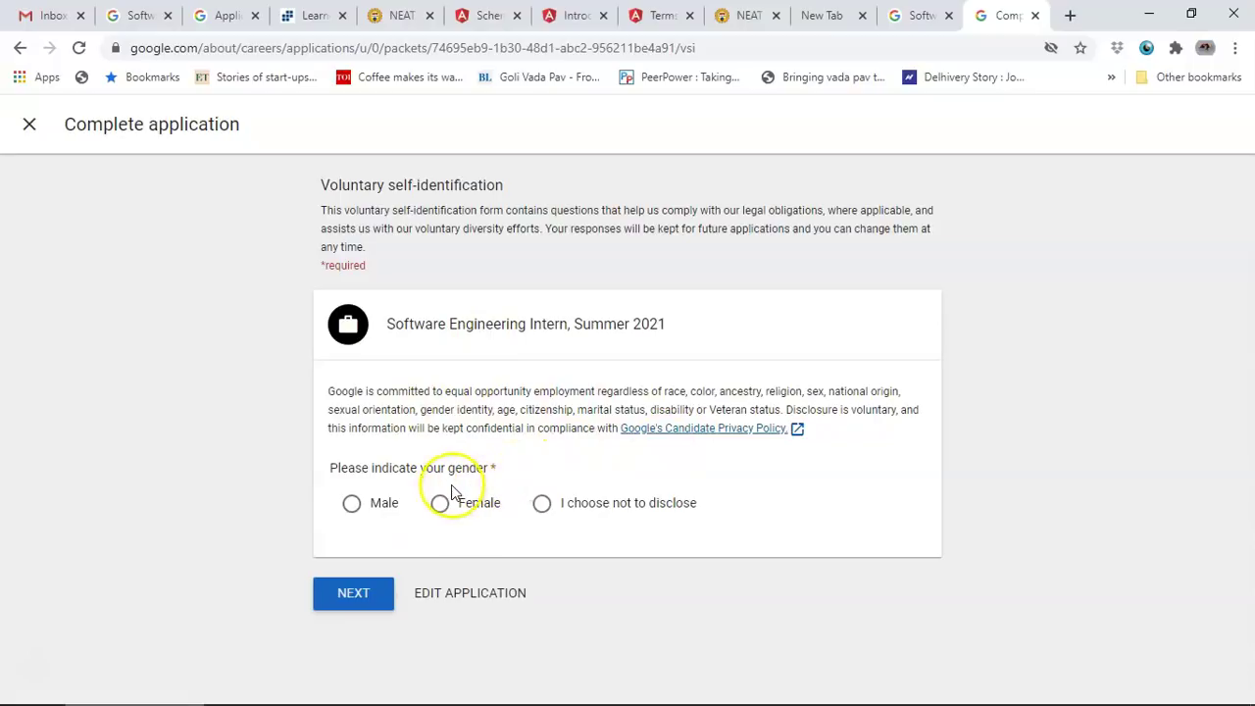
Step: Mark gender as Male on the self-identification form and continue
{"action": "left_click", "coordinate": [354, 506]}
{"action": "left_click", "coordinate": [360, 598]}
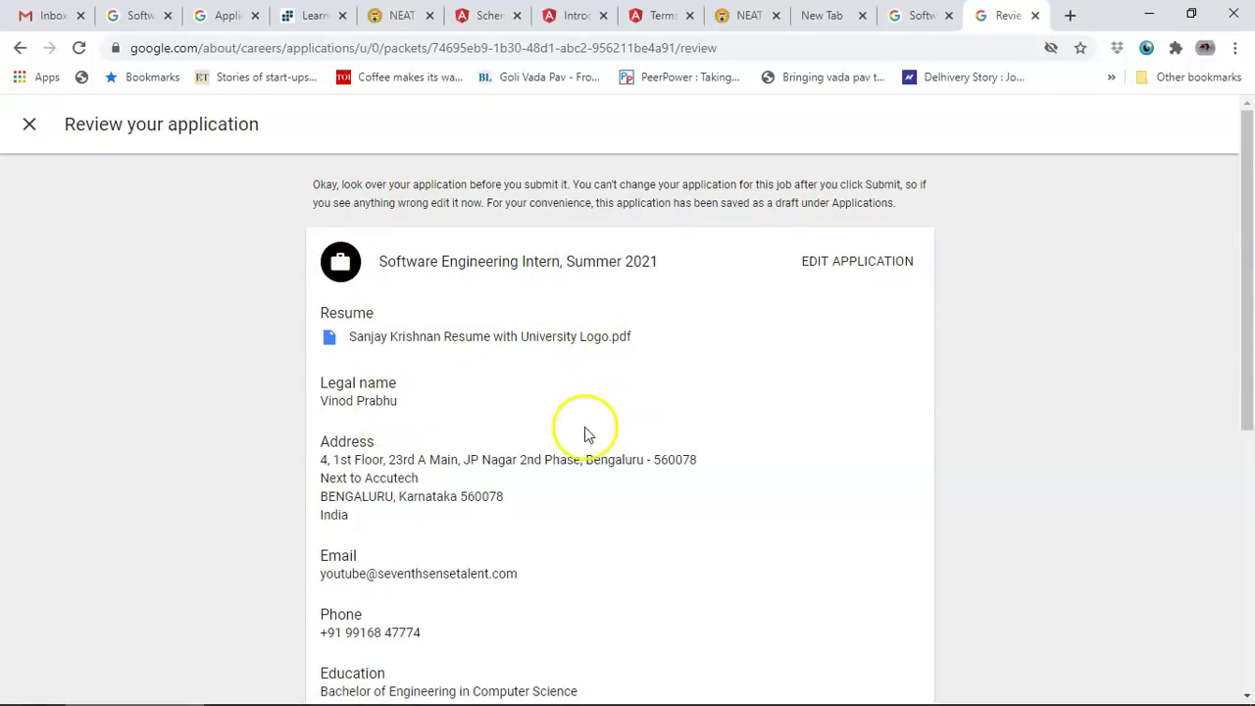
Step: Review the application, accept the privacy policy consent, and submit it
{"action": "scroll", "coordinate": [578, 436], "scroll_direction": "down", "scroll_amount": 5}
{"action": "scroll", "coordinate": [566, 439], "scroll_direction": "up", "scroll_amount": 3}
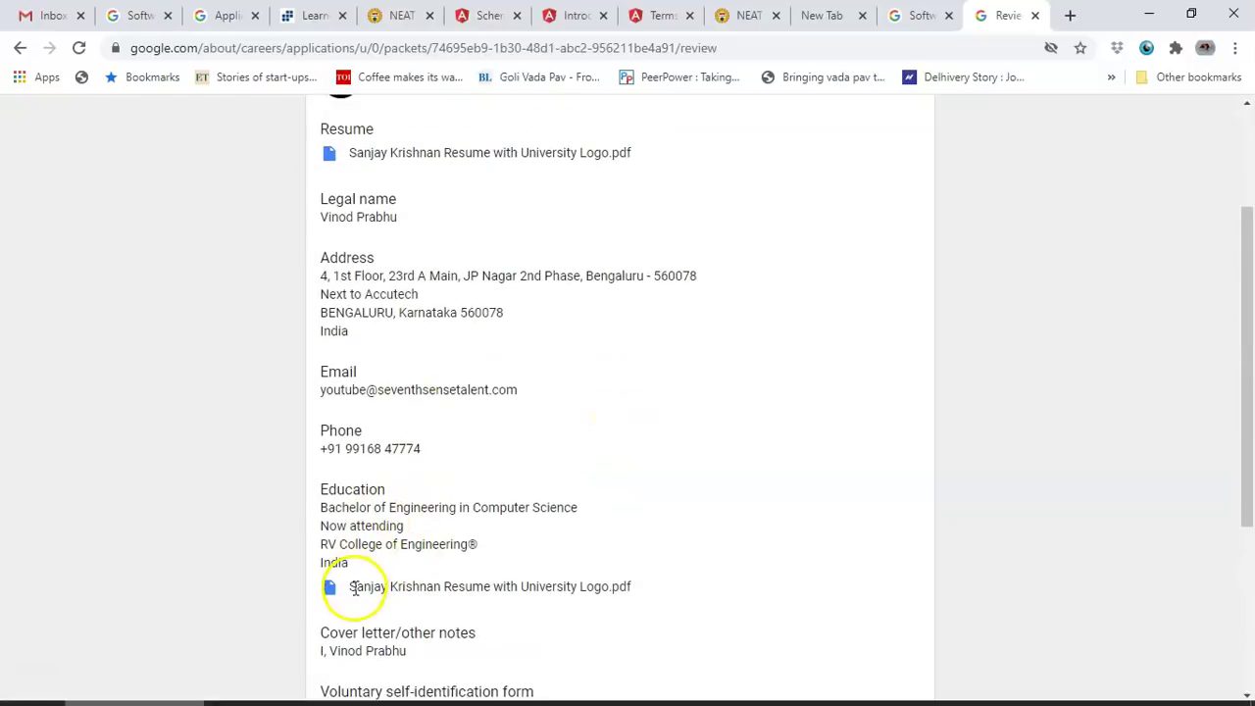
{"action": "scroll", "coordinate": [513, 596], "scroll_direction": "up", "scroll_amount": 1}
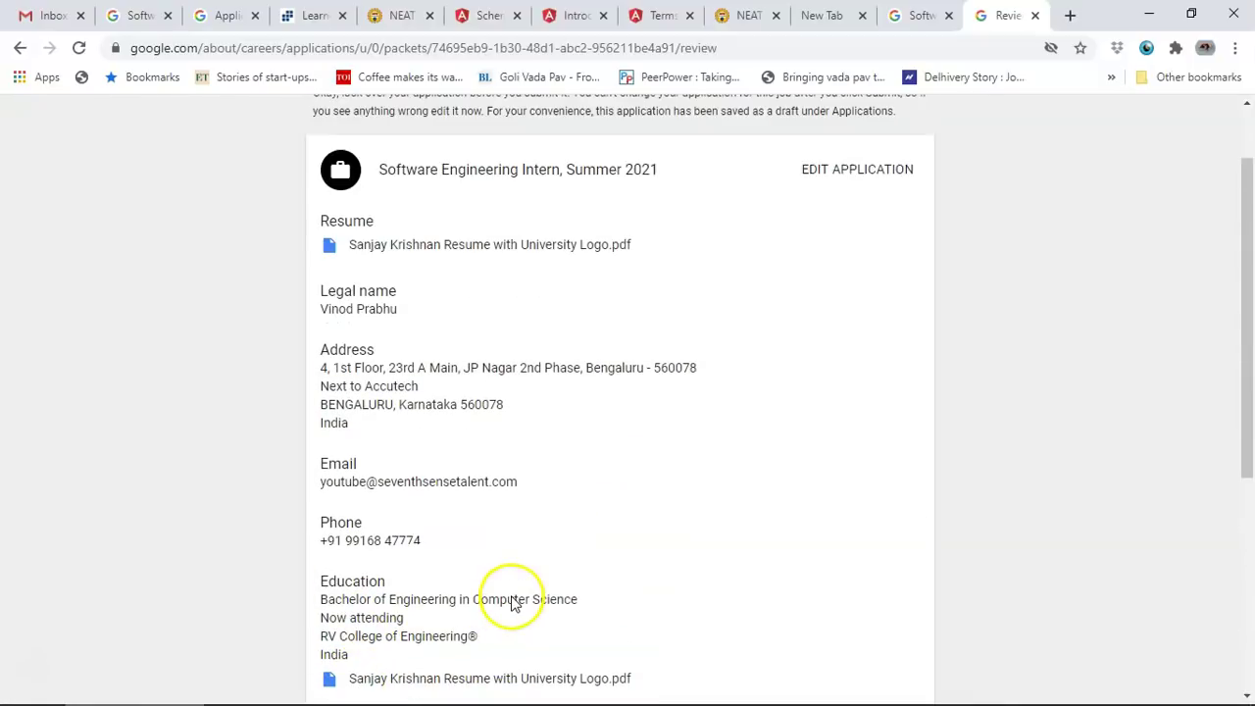
{"action": "scroll", "coordinate": [853, 174], "scroll_direction": "down", "scroll_amount": 3}
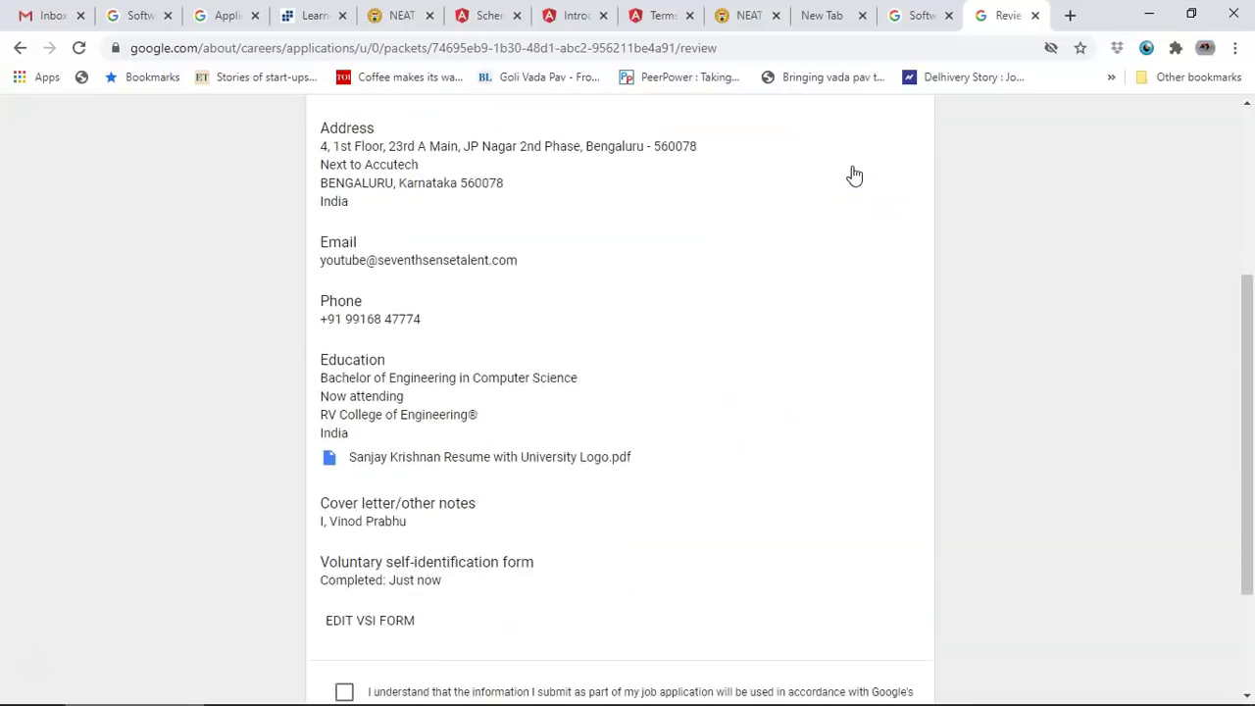
{"action": "scroll", "coordinate": [852, 174], "scroll_direction": "down", "scroll_amount": 1}
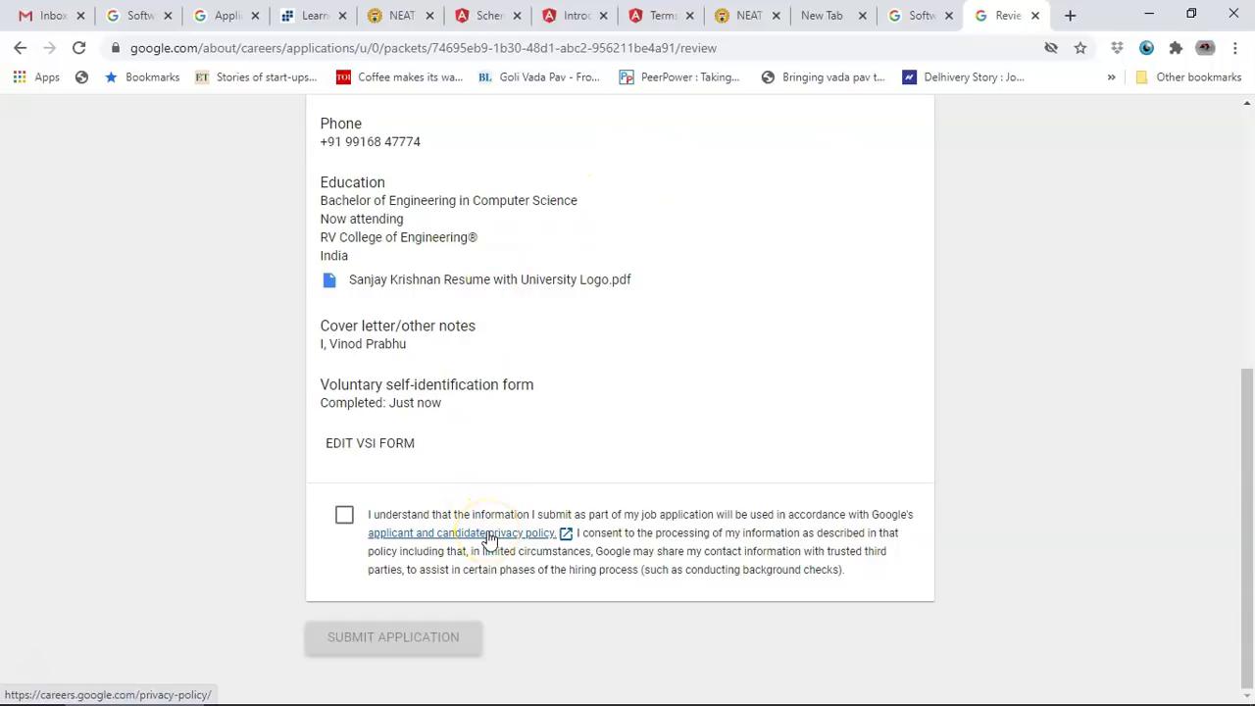
{"action": "left_click", "coordinate": [344, 514]}
{"action": "left_click", "coordinate": [388, 642]}
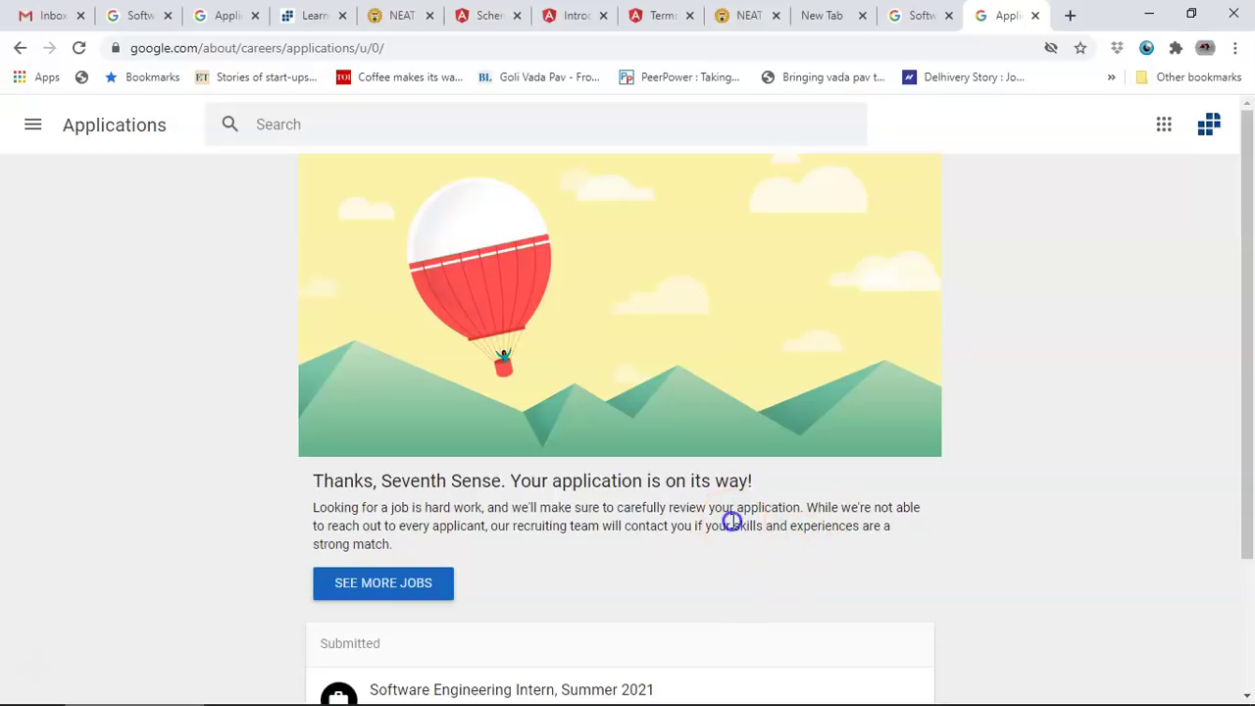
Step: Highlight the skills-match sentence, read the 'Thanks for applying to Google' email, then close Chrome
{"action": "left_click_drag", "start_coordinate": [732, 523], "coordinate": [739, 545]}
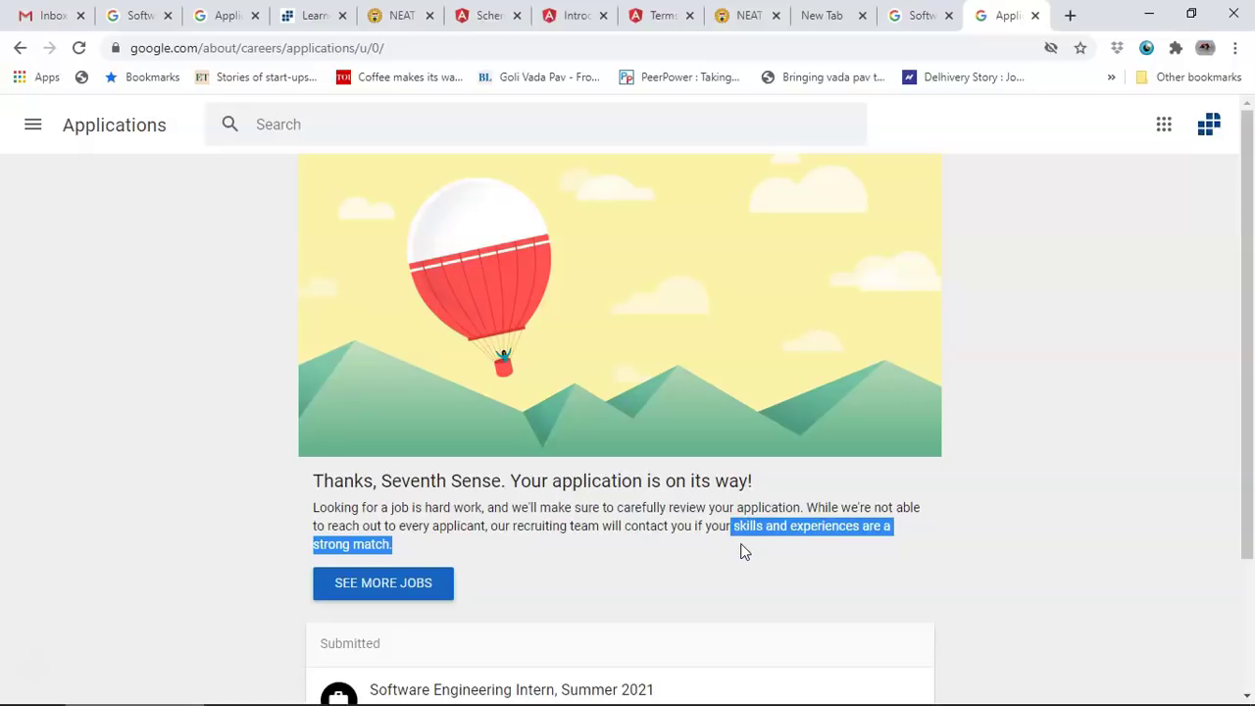
{"action": "scroll", "coordinate": [742, 553], "scroll_direction": "down", "scroll_amount": 2}
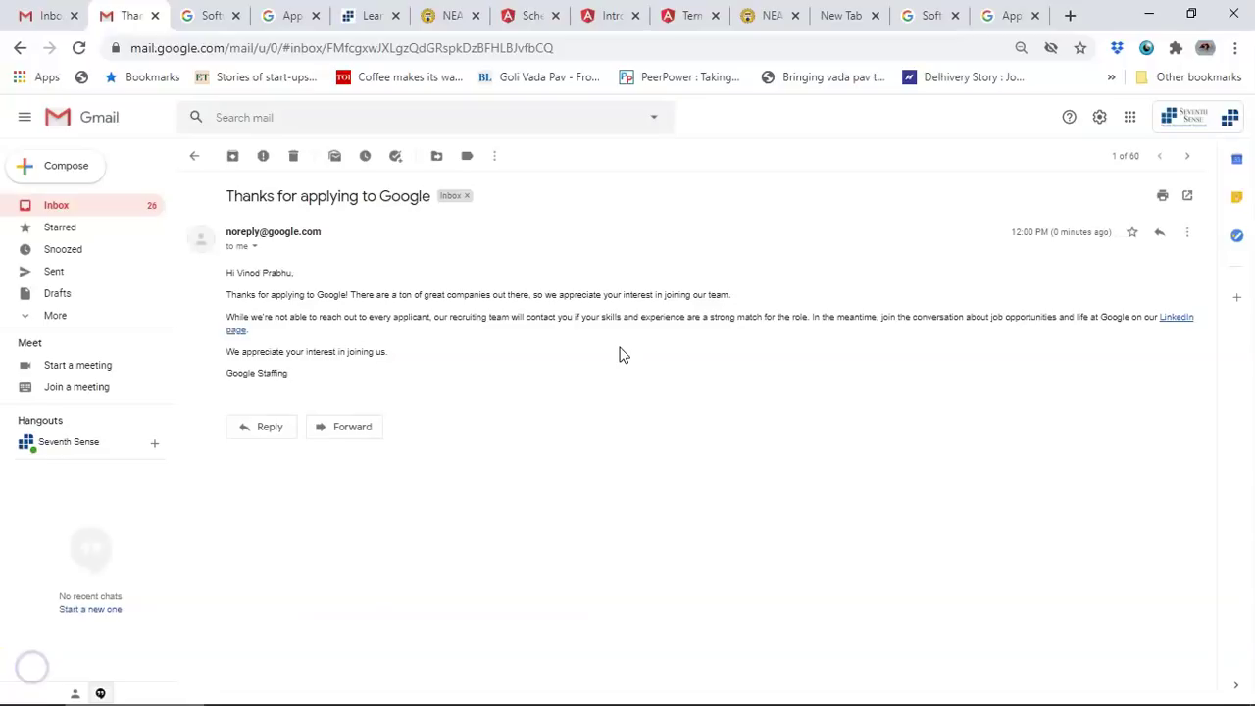
{"action": "left_click", "coordinate": [396, 295]}
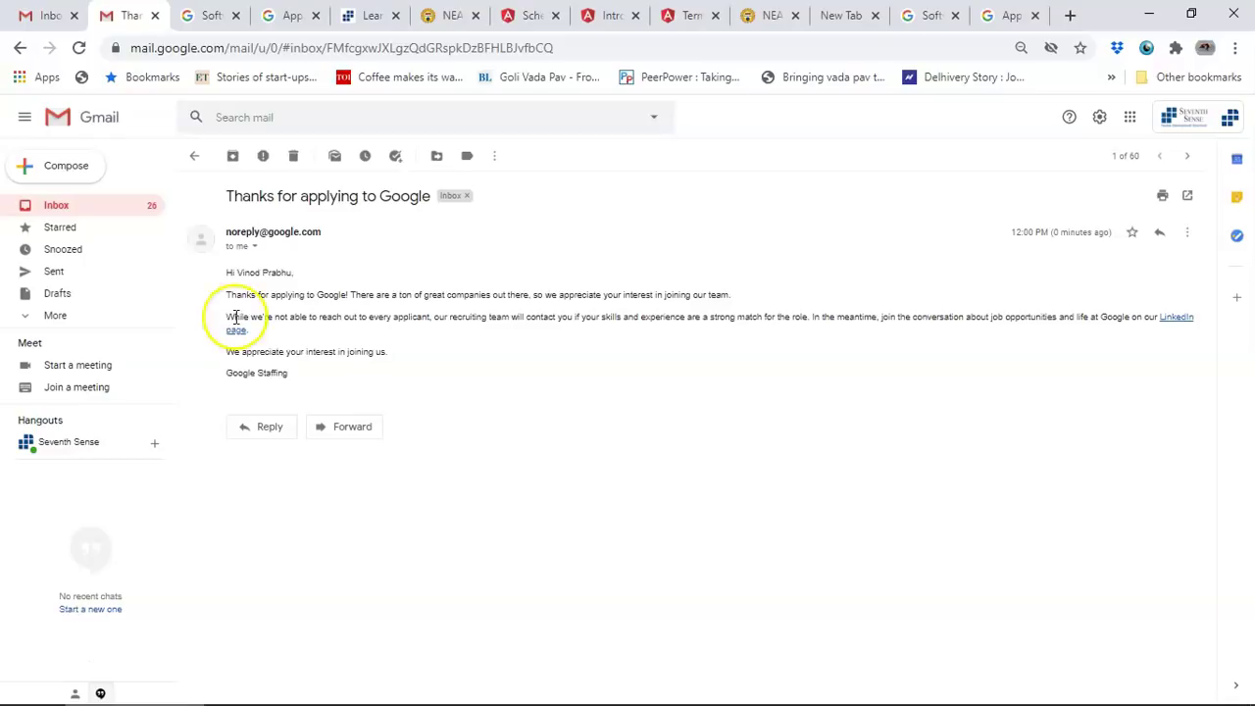
{"action": "mouse_move", "coordinate": [799, 698]}
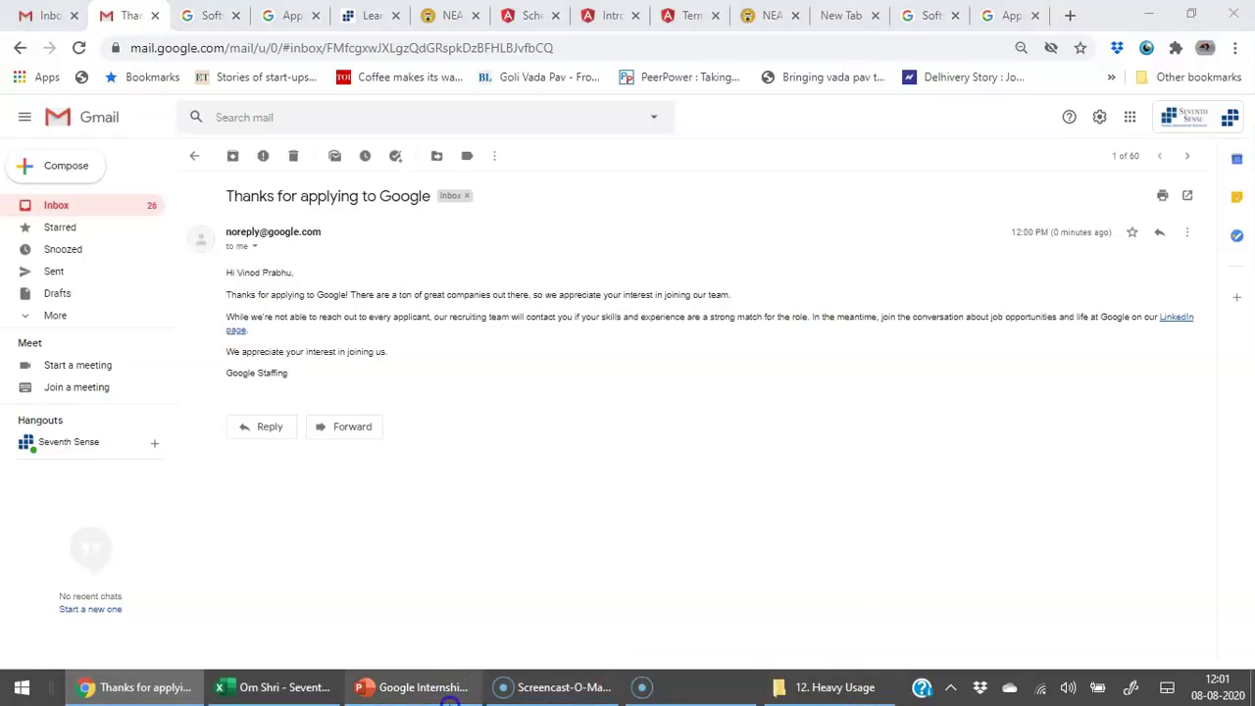
{"action": "left_click", "coordinate": [1216, 18]}
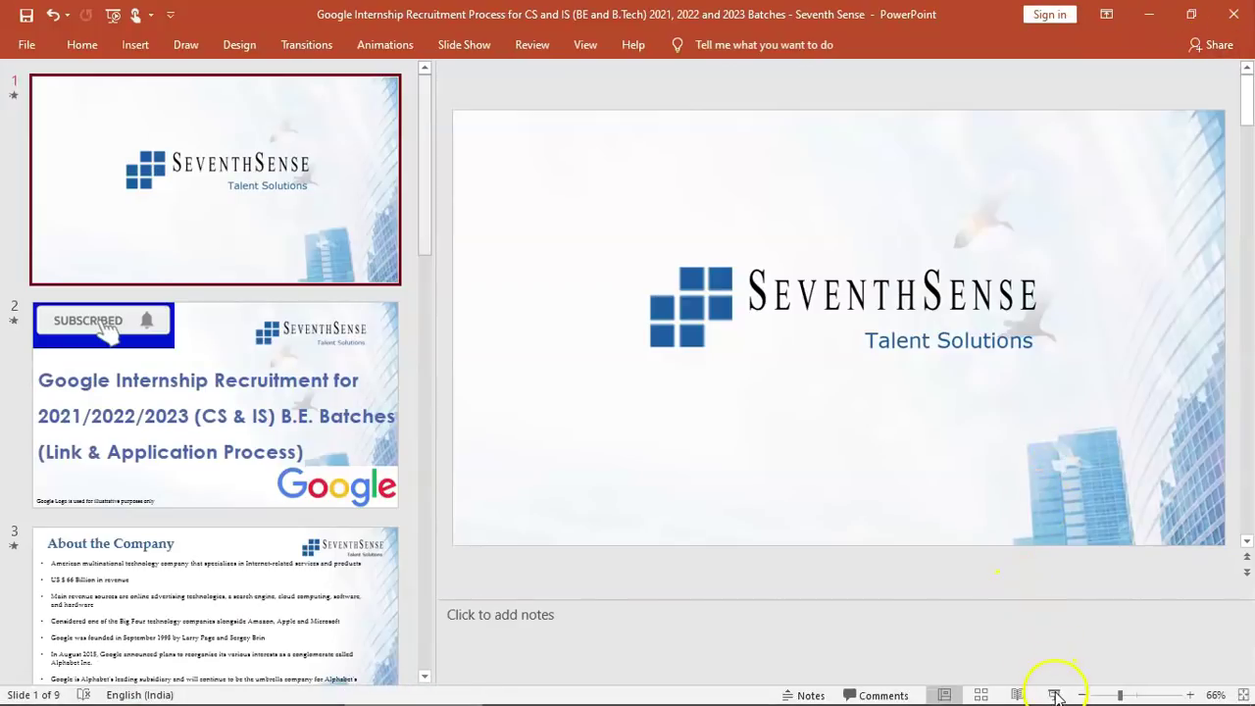
Step: Run the slide show past the Google Internship and About the Company slides to About the Position
{"action": "left_click", "coordinate": [1053, 694]}
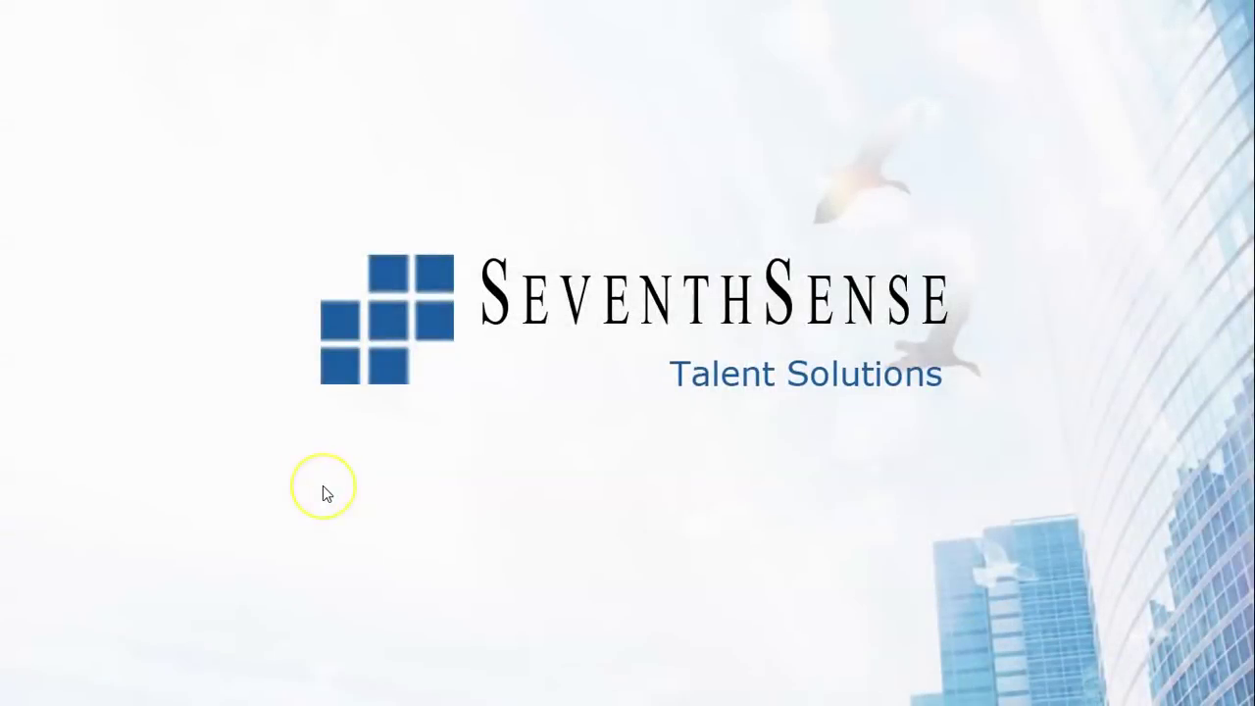
{"action": "left_click", "coordinate": [322, 485]}
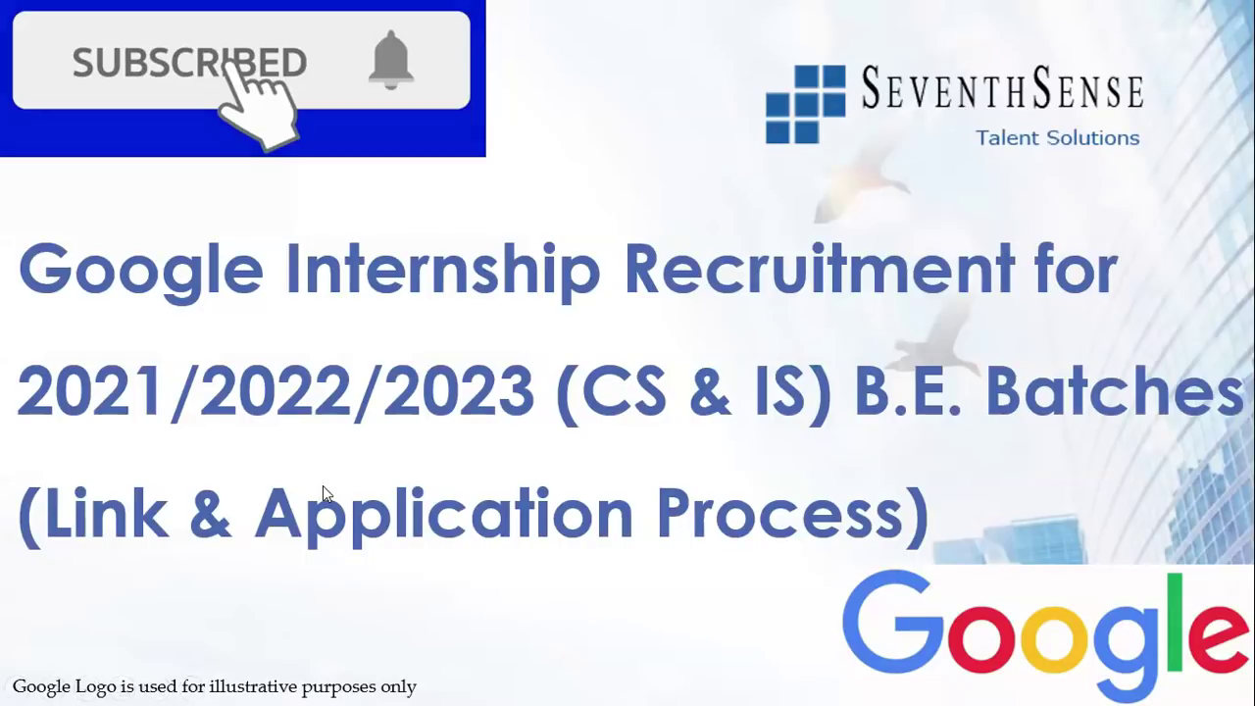
{"action": "left_click", "coordinate": [323, 485]}
{"action": "key", "text": "Right"}
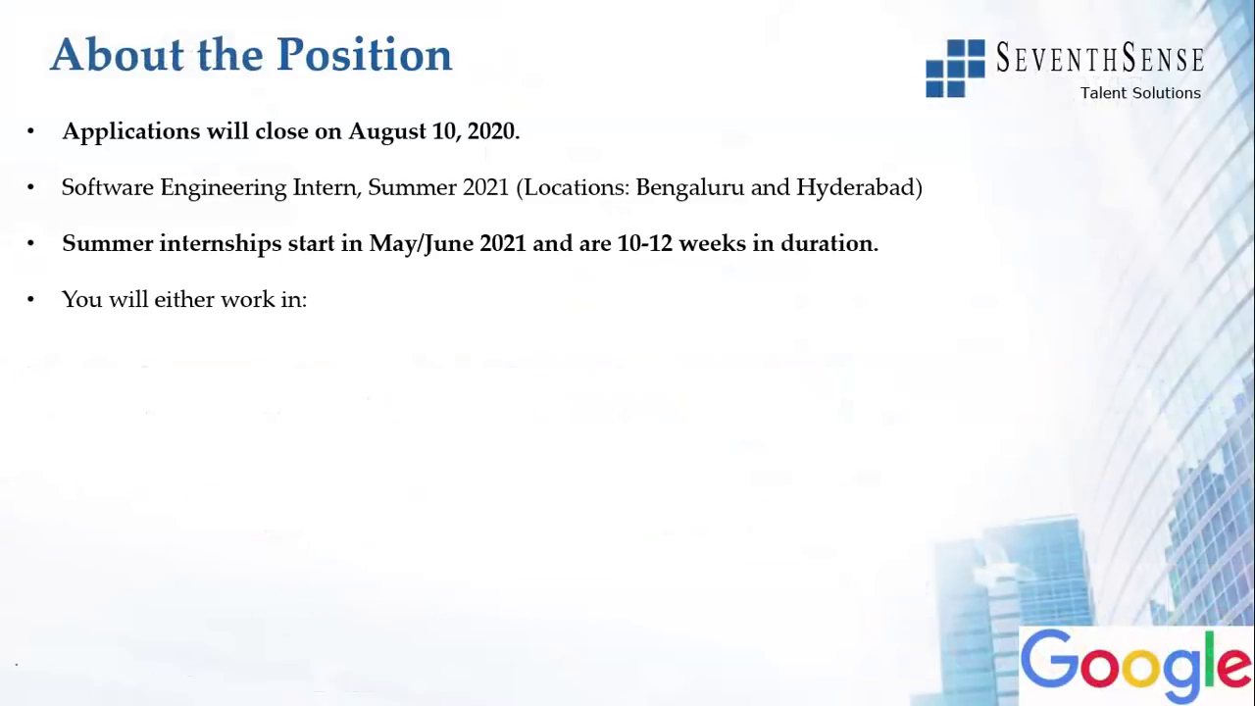